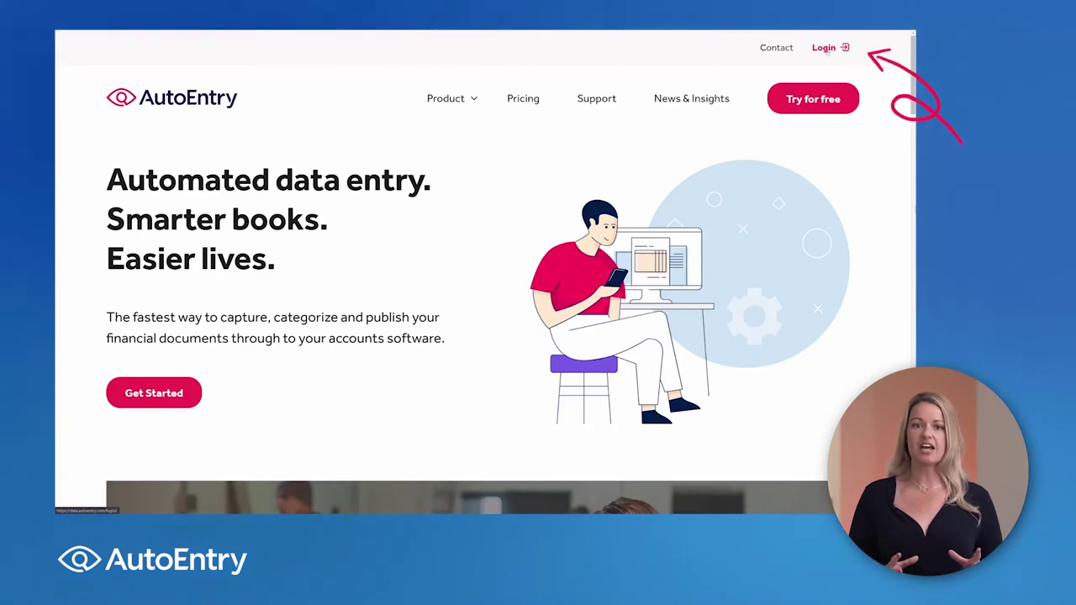
Step: Log in to AutoEntry with the account e-mail and password to reach the All Companies dashboard
{"action": "left_click", "coordinate": [825, 48]}
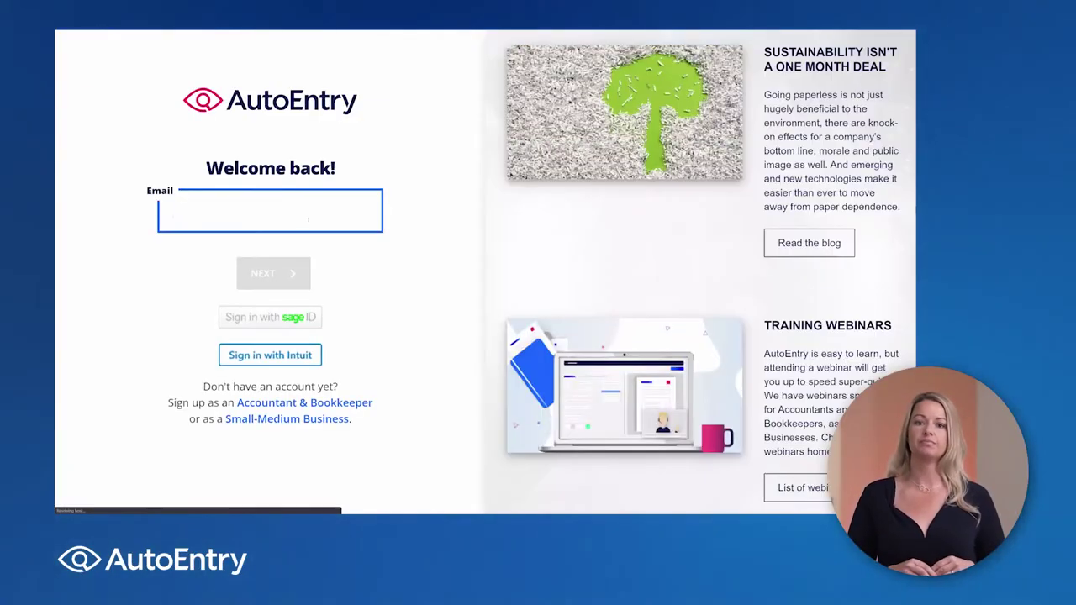
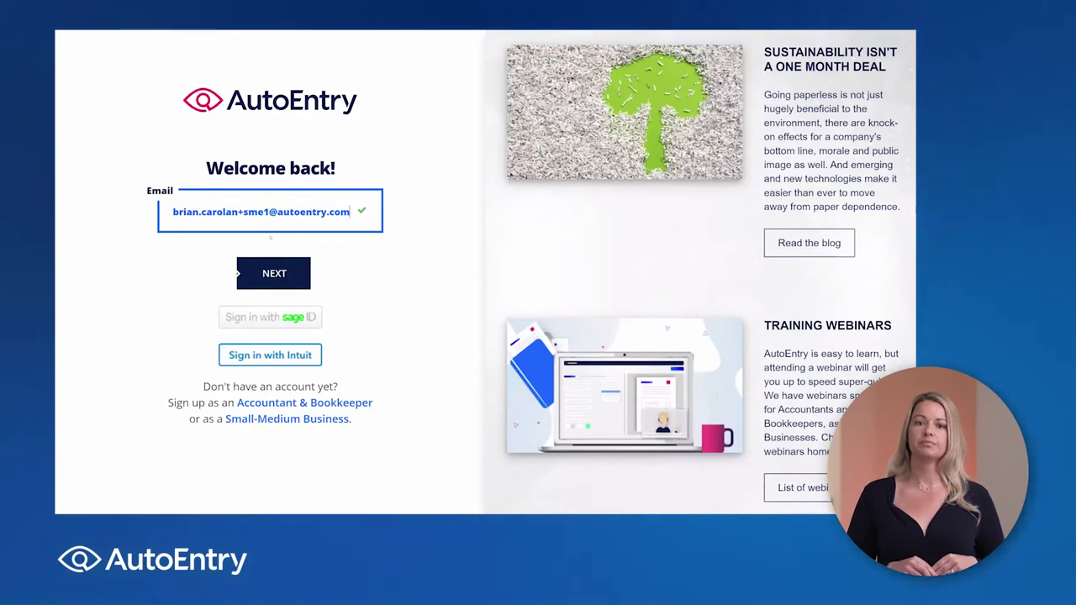
{"action": "key", "text": "Return"}
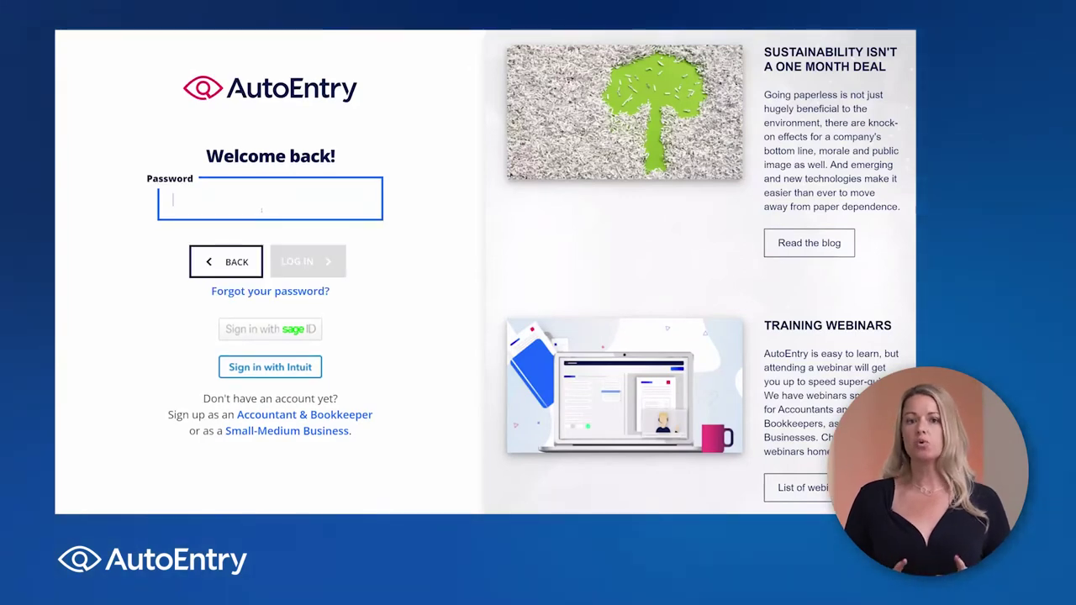
{"action": "type", "text": "••••"}
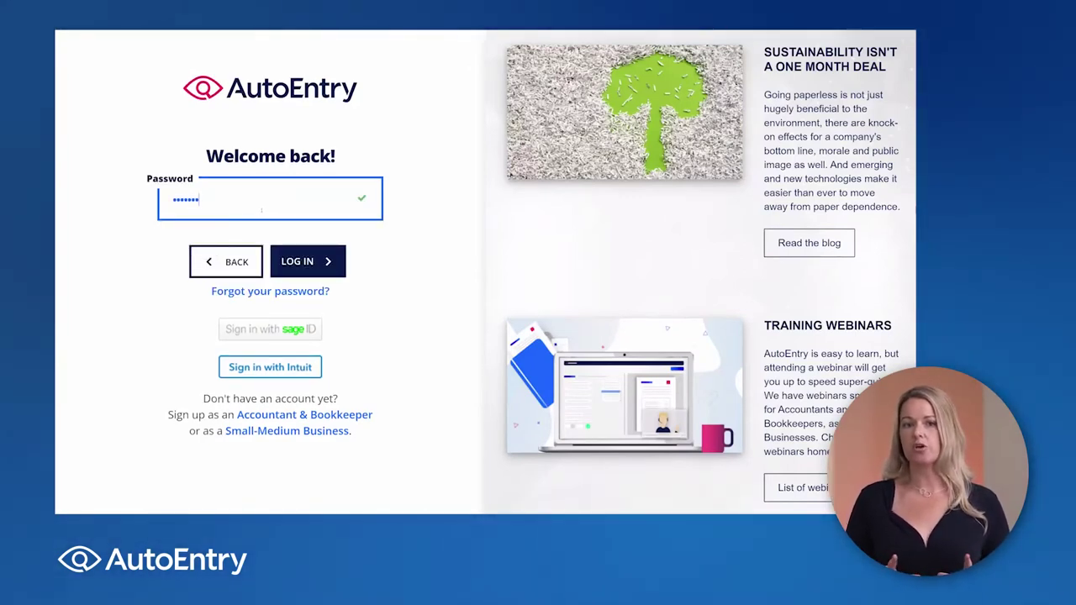
{"action": "key", "text": "Return"}
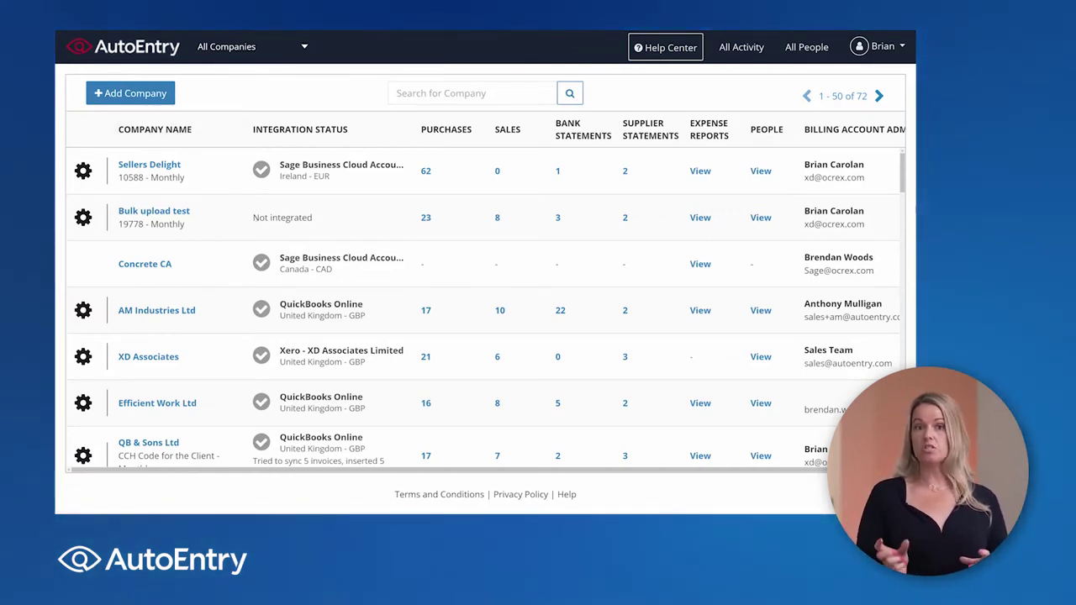
Step: Check Bulk upload test's Not integrated status and browse its Accounting Software integrations list
{"action": "left_click_drag", "start_coordinate": [298, 219], "coordinate": [315, 221]}
{"action": "left_click", "coordinate": [318, 223]}
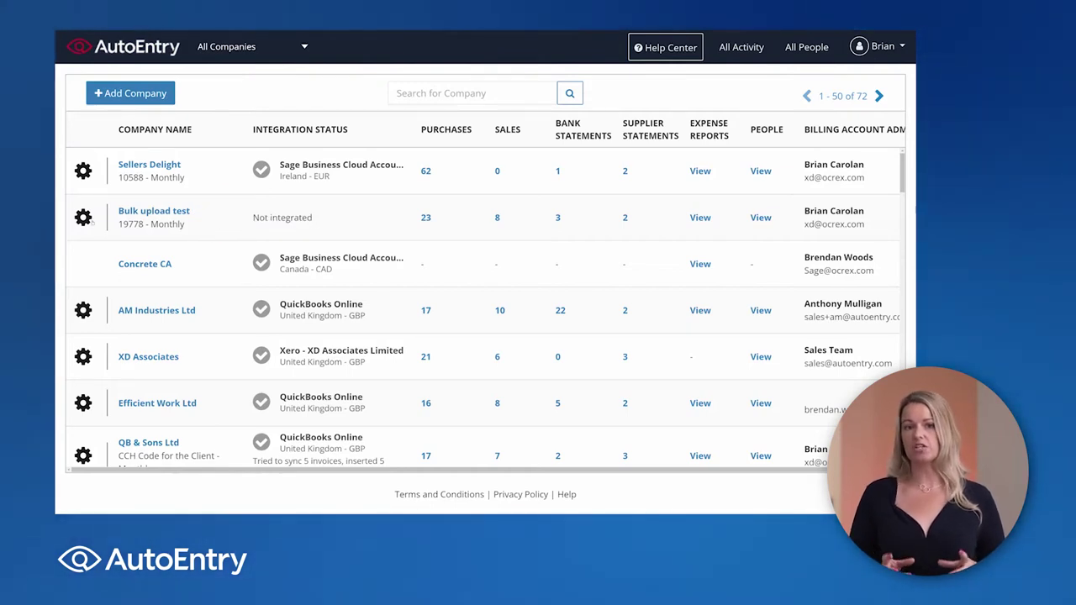
{"action": "left_click", "coordinate": [83, 218]}
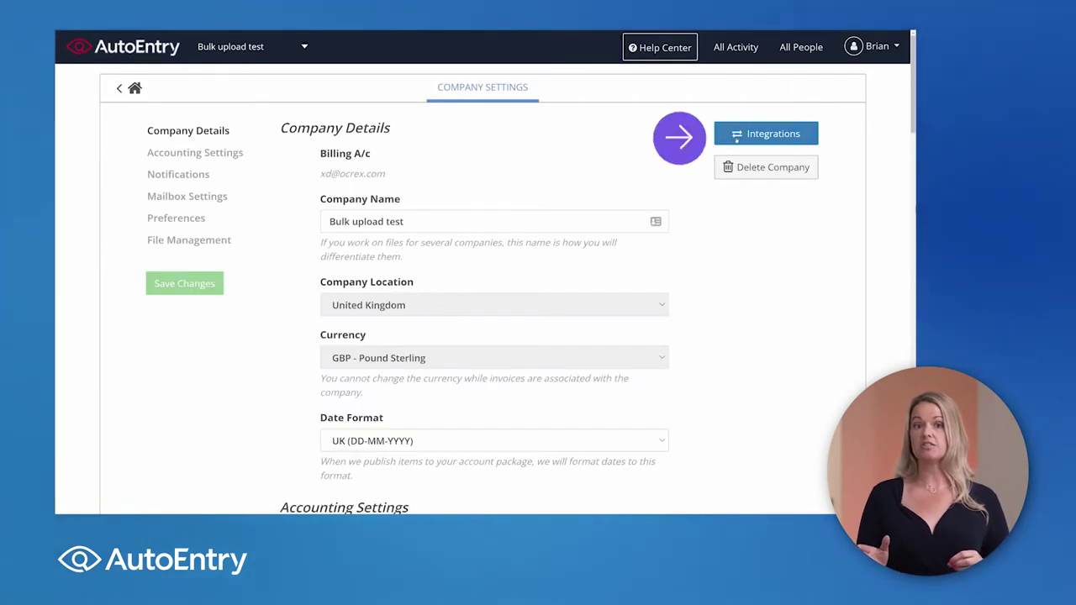
{"action": "left_click", "coordinate": [736, 140]}
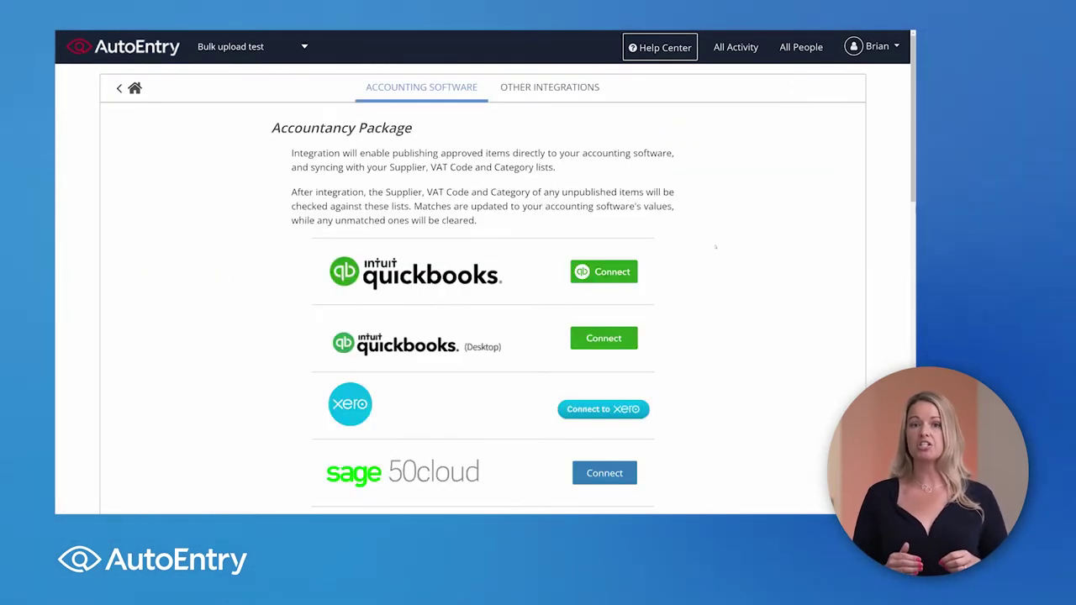
{"action": "scroll", "coordinate": [716, 247], "scroll_direction": "down", "scroll_amount": 5}
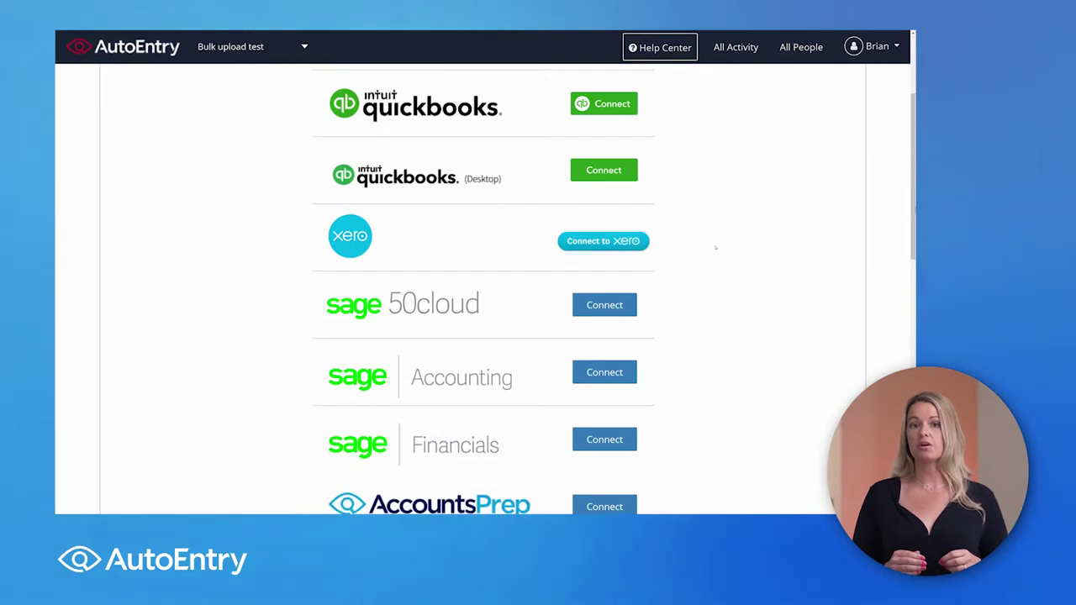
{"action": "scroll", "coordinate": [715, 247], "scroll_direction": "down", "scroll_amount": 2}
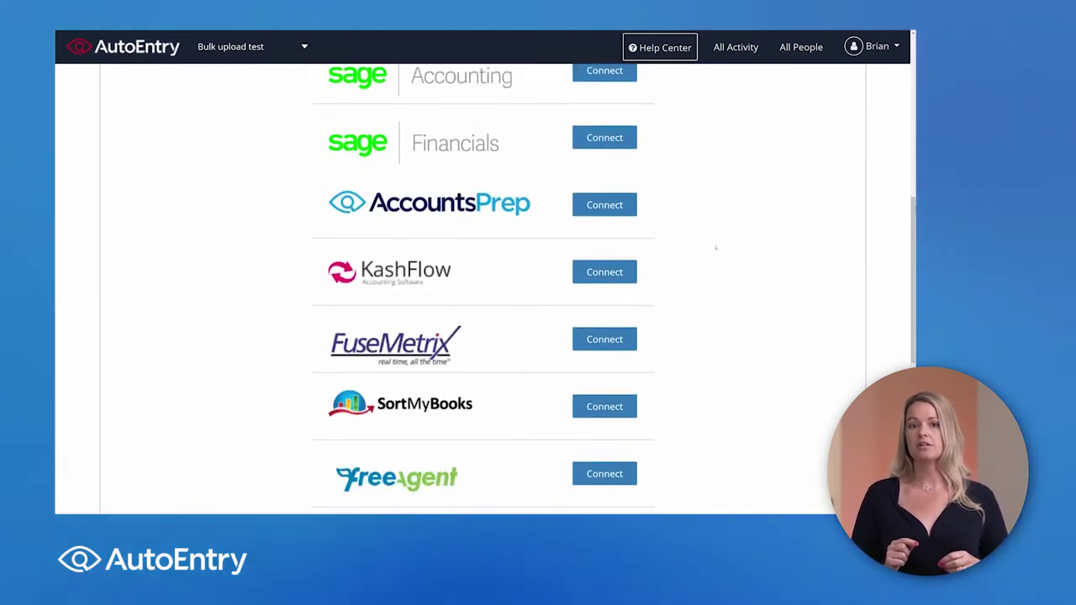
{"action": "scroll", "coordinate": [715, 247], "scroll_direction": "up", "scroll_amount": 2}
{"action": "scroll", "coordinate": [716, 247], "scroll_direction": "up", "scroll_amount": 3}
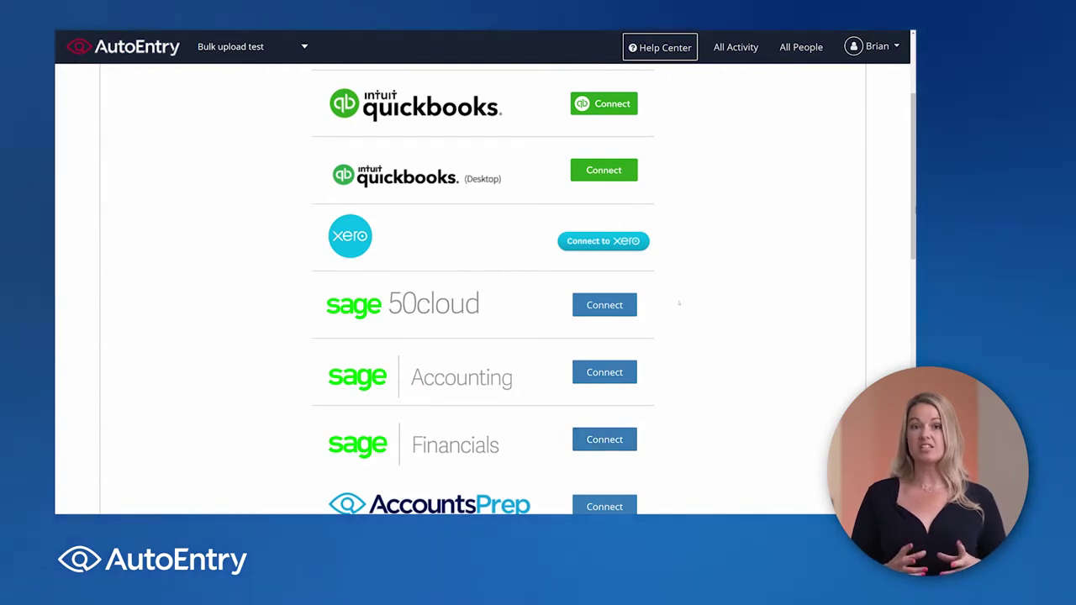
{"action": "scroll", "coordinate": [679, 304], "scroll_direction": "up", "scroll_amount": 3}
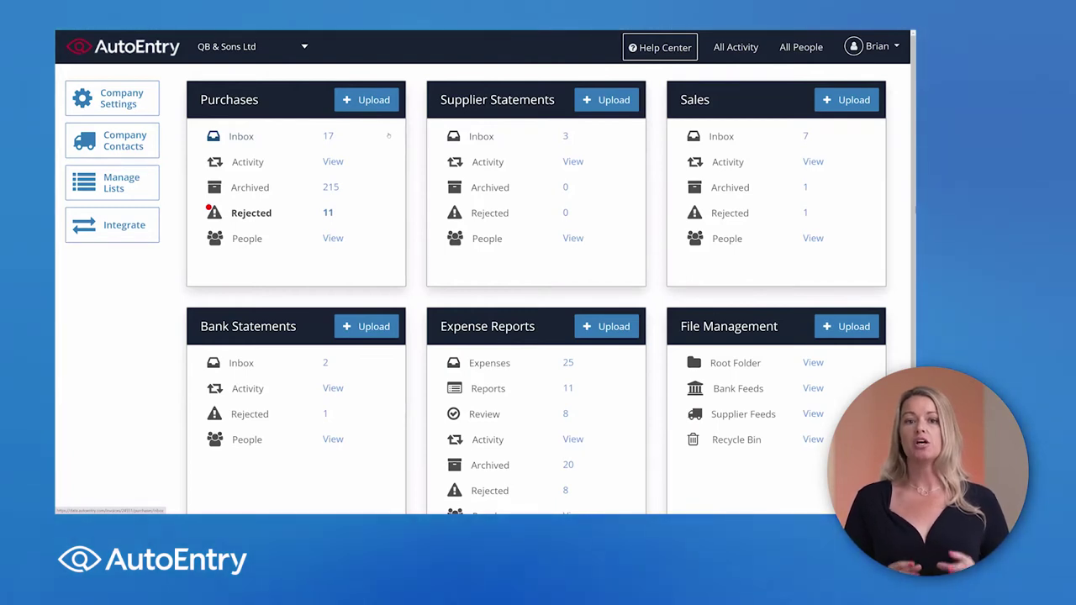
{"action": "left_click", "coordinate": [148, 108]}
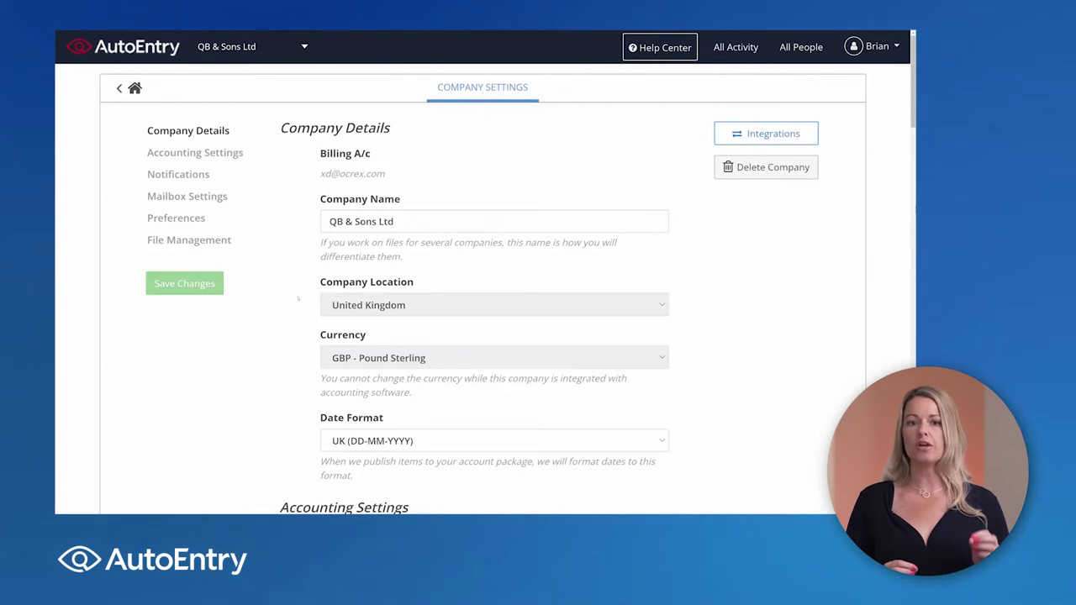
{"action": "scroll", "coordinate": [296, 304], "scroll_direction": "down", "scroll_amount": 3}
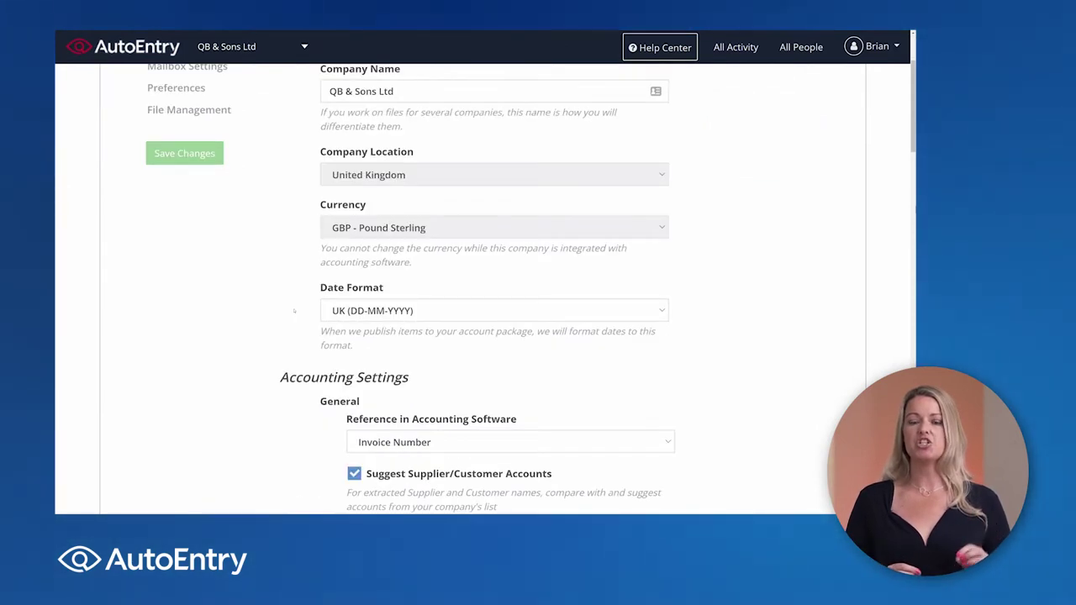
{"action": "scroll", "coordinate": [294, 311], "scroll_direction": "down", "scroll_amount": 10}
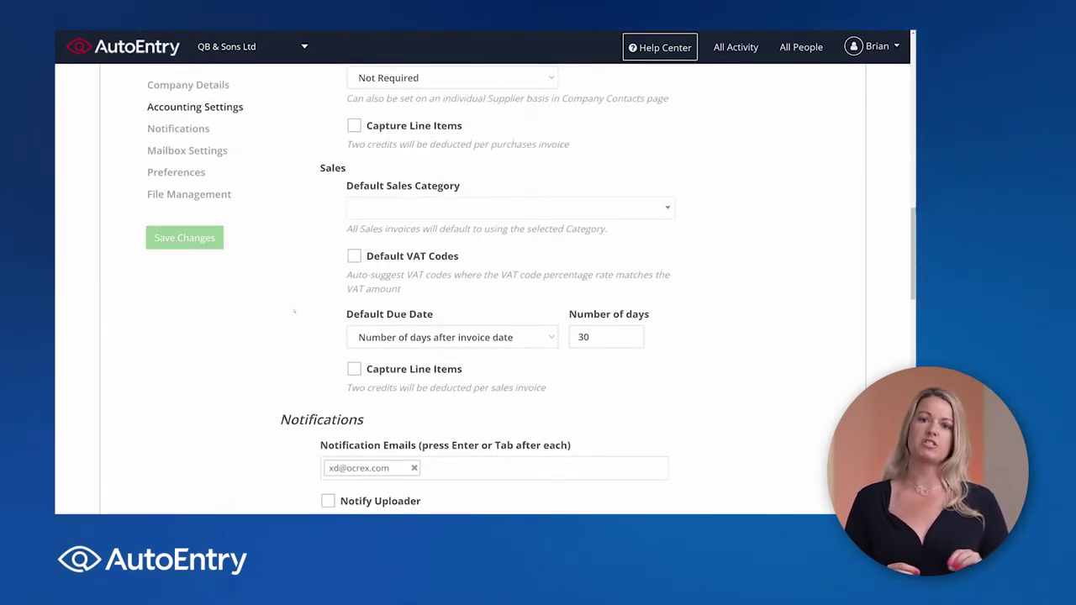
{"action": "scroll", "coordinate": [294, 311], "scroll_direction": "down", "scroll_amount": 6}
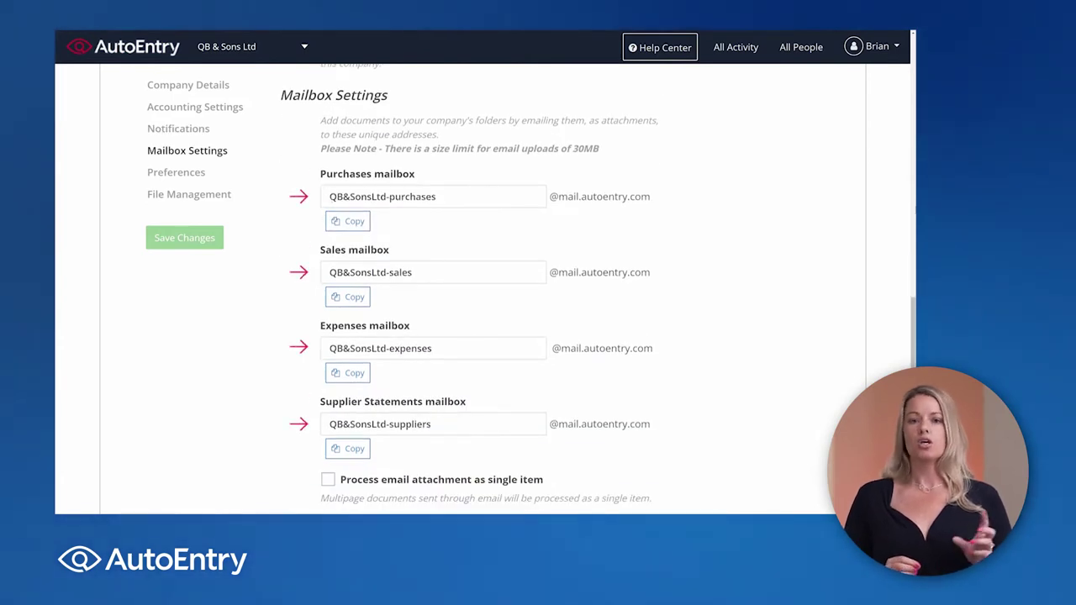
{"action": "left_click_drag", "start_coordinate": [328, 197], "coordinate": [435, 197]}
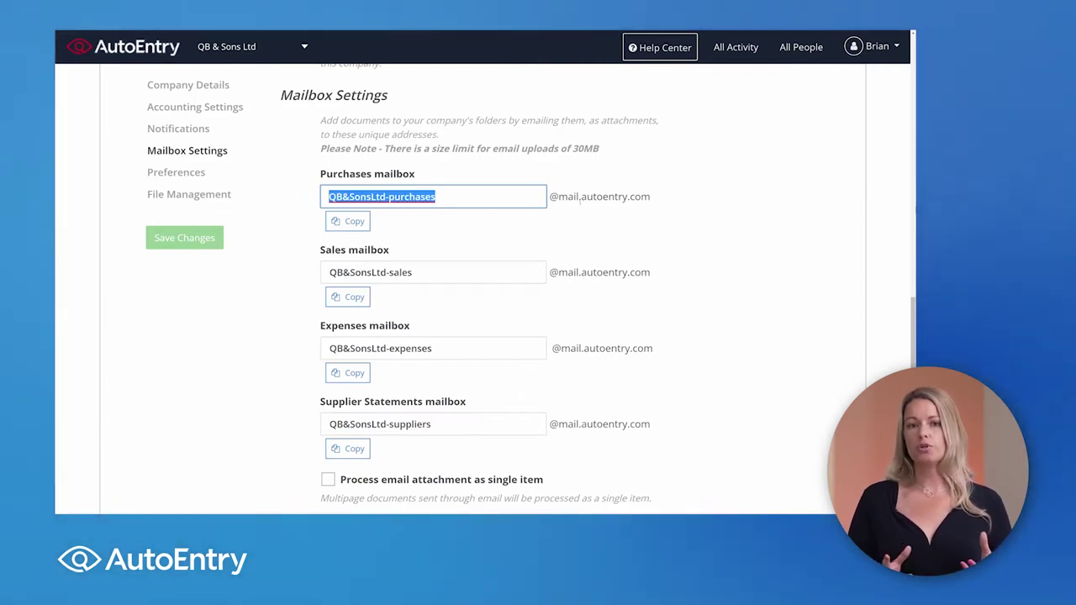
{"action": "scroll", "coordinate": [580, 198], "scroll_direction": "up", "scroll_amount": 2}
{"action": "scroll", "coordinate": [579, 202], "scroll_direction": "up", "scroll_amount": 3}
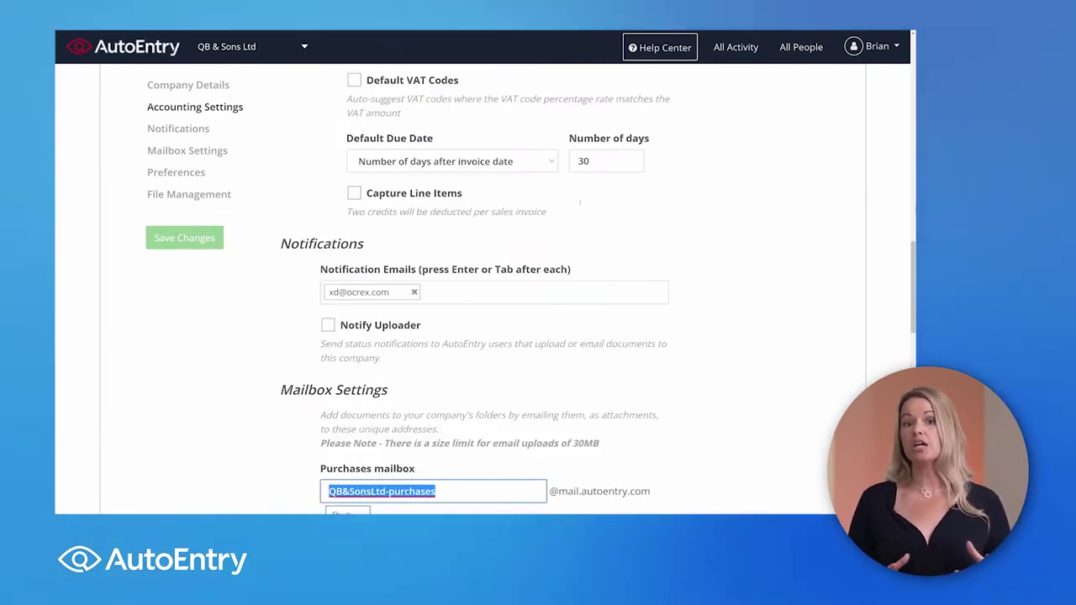
{"action": "scroll", "coordinate": [580, 202], "scroll_direction": "up", "scroll_amount": 6}
{"action": "scroll", "coordinate": [582, 202], "scroll_direction": "up", "scroll_amount": 5}
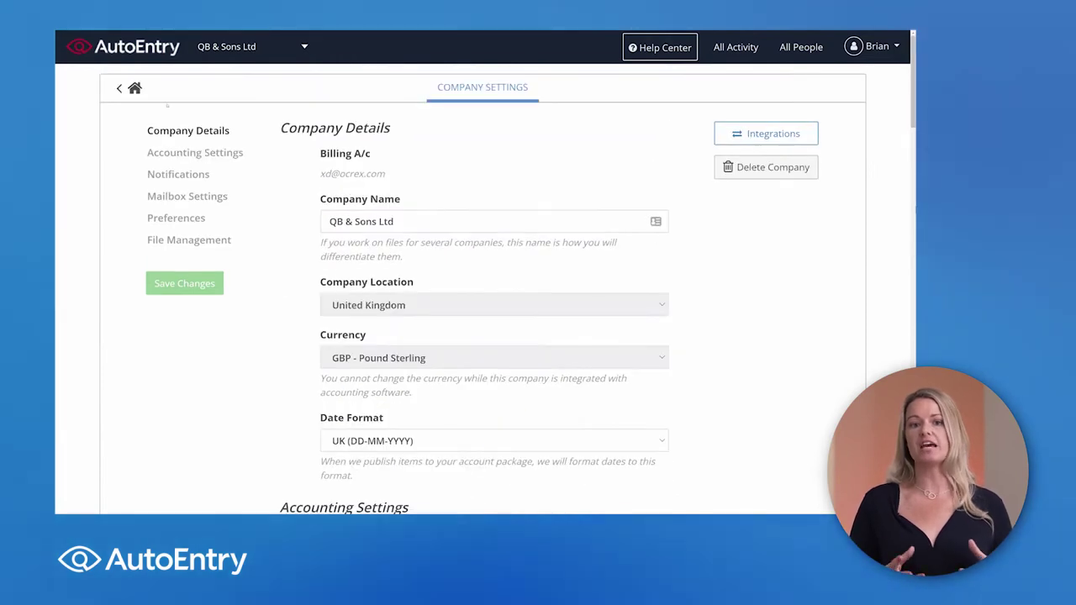
{"action": "left_click", "coordinate": [135, 88]}
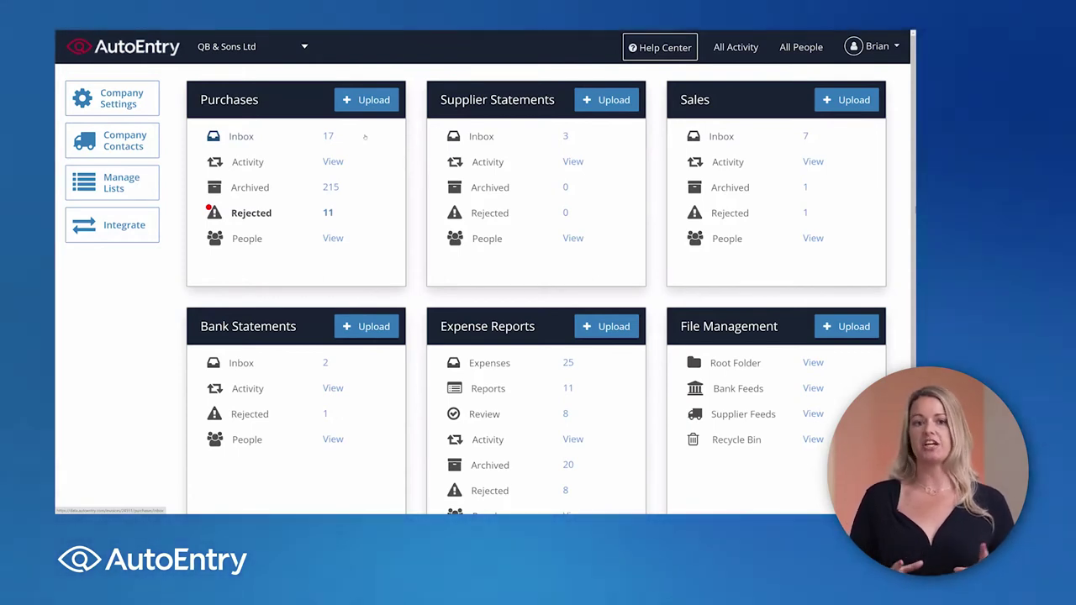
{"action": "left_click", "coordinate": [126, 235]}
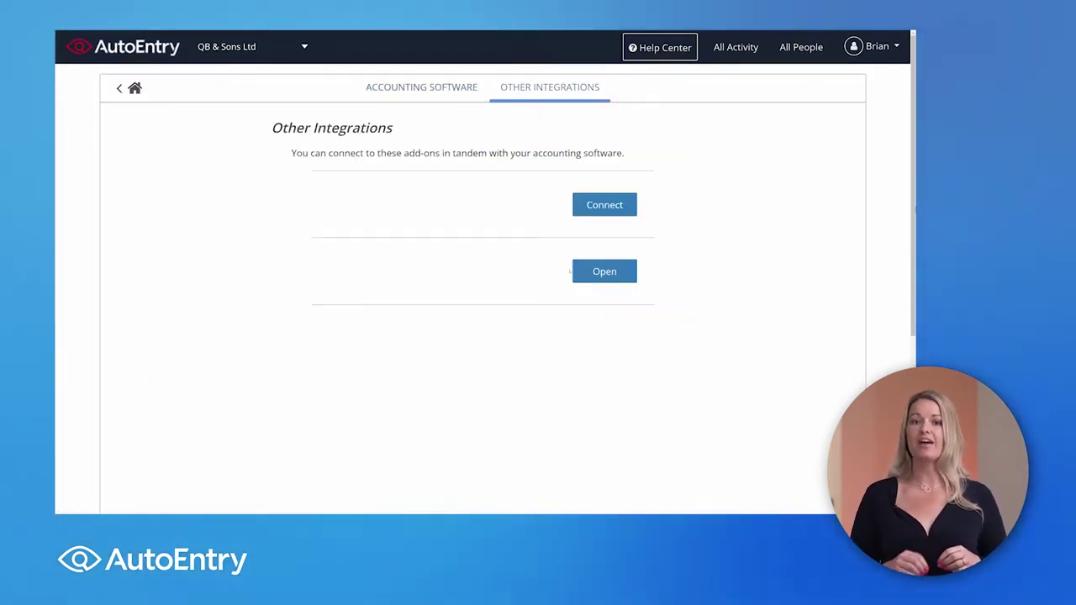
{"action": "left_click", "coordinate": [632, 280]}
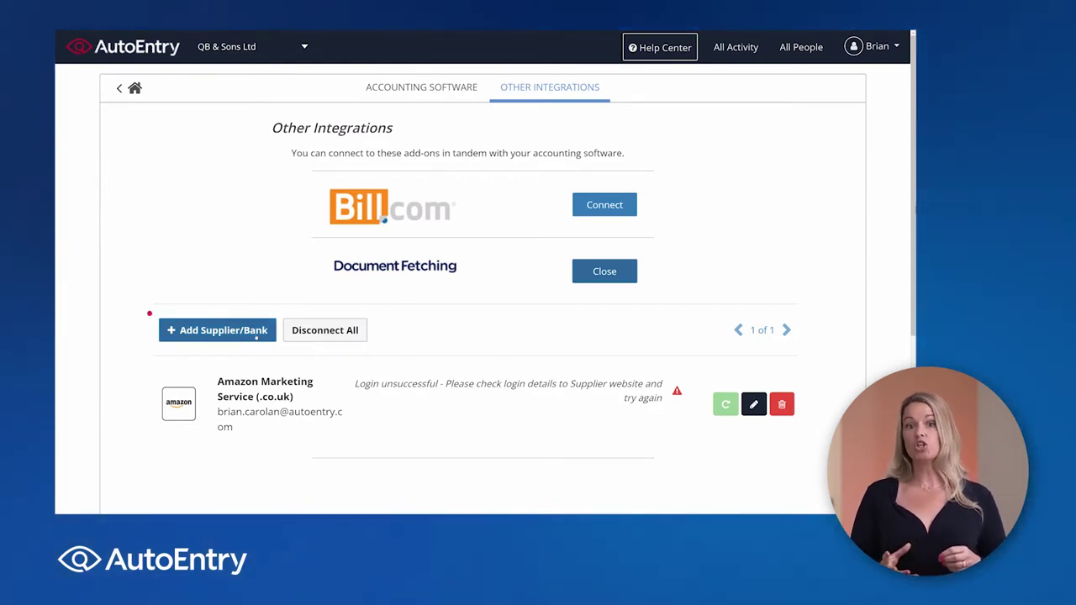
{"action": "left_click", "coordinate": [151, 316]}
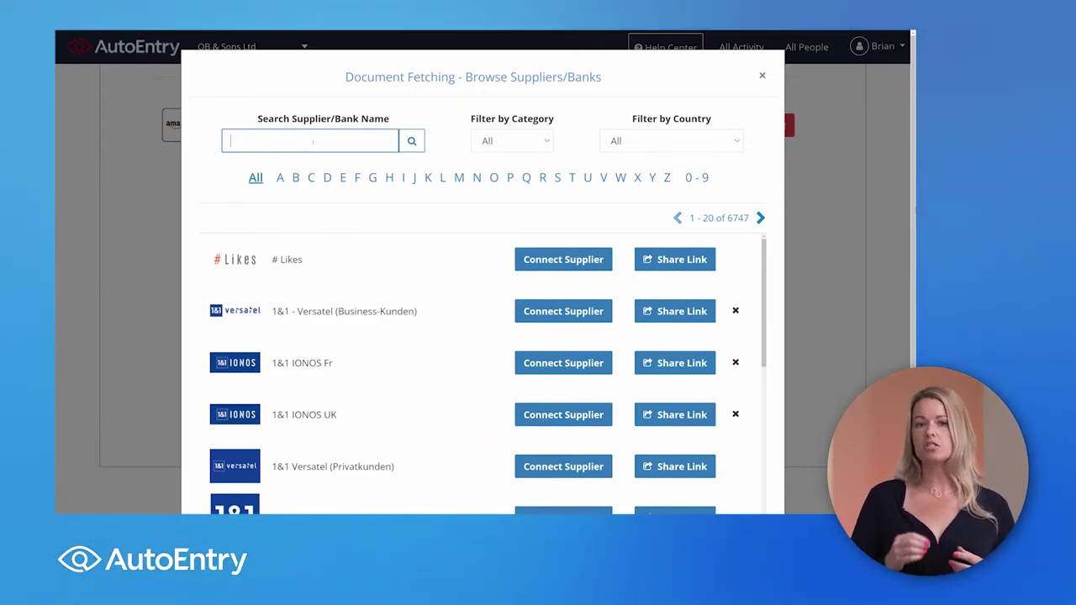
{"action": "type", "text": "amazon"}
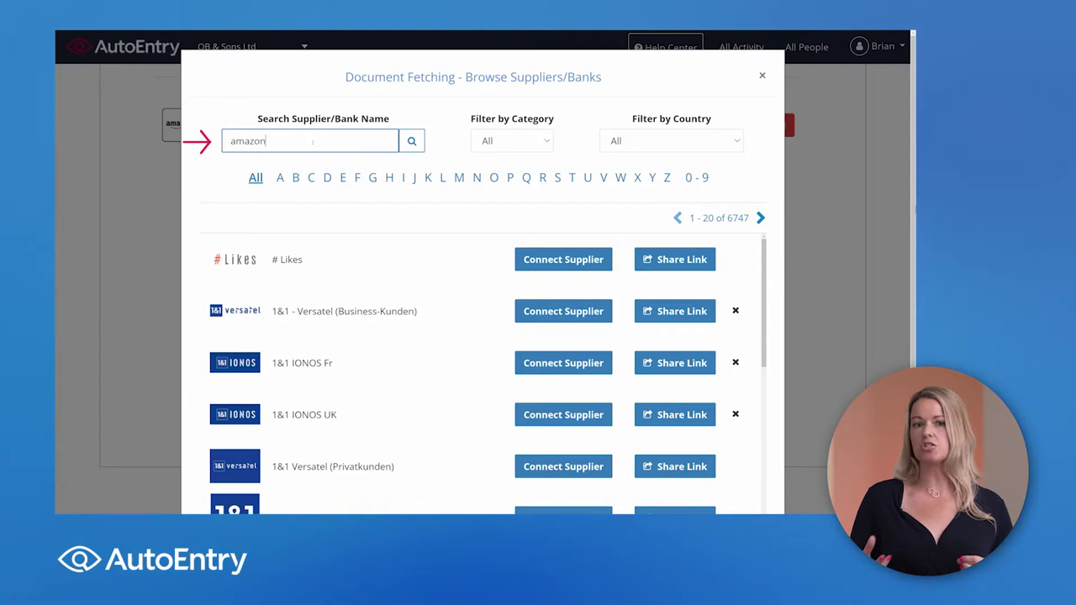
{"action": "left_click", "coordinate": [408, 145]}
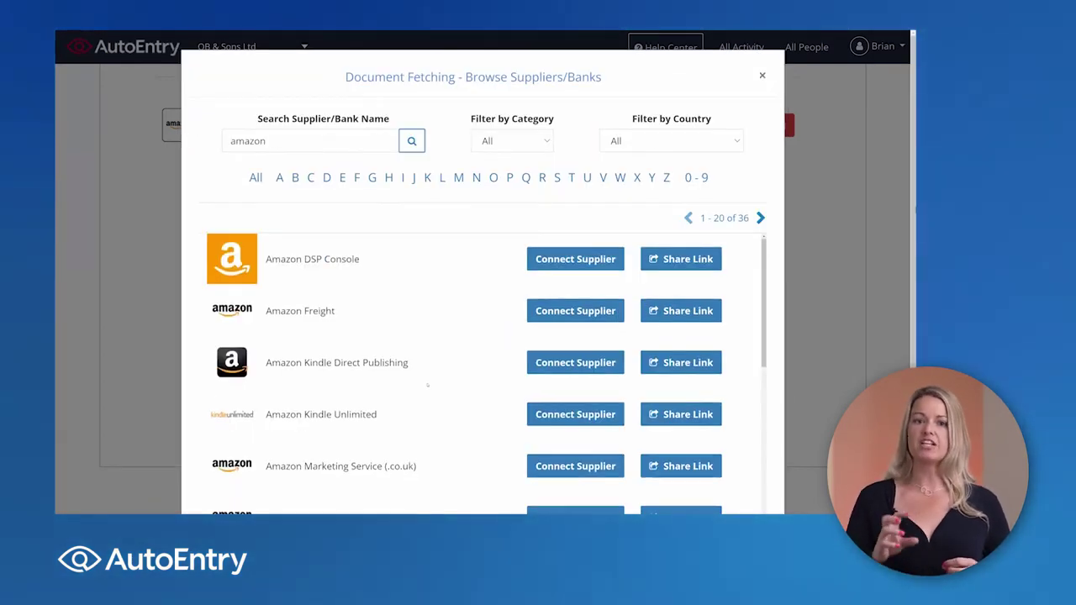
{"action": "scroll", "coordinate": [427, 385], "scroll_direction": "down", "scroll_amount": 3}
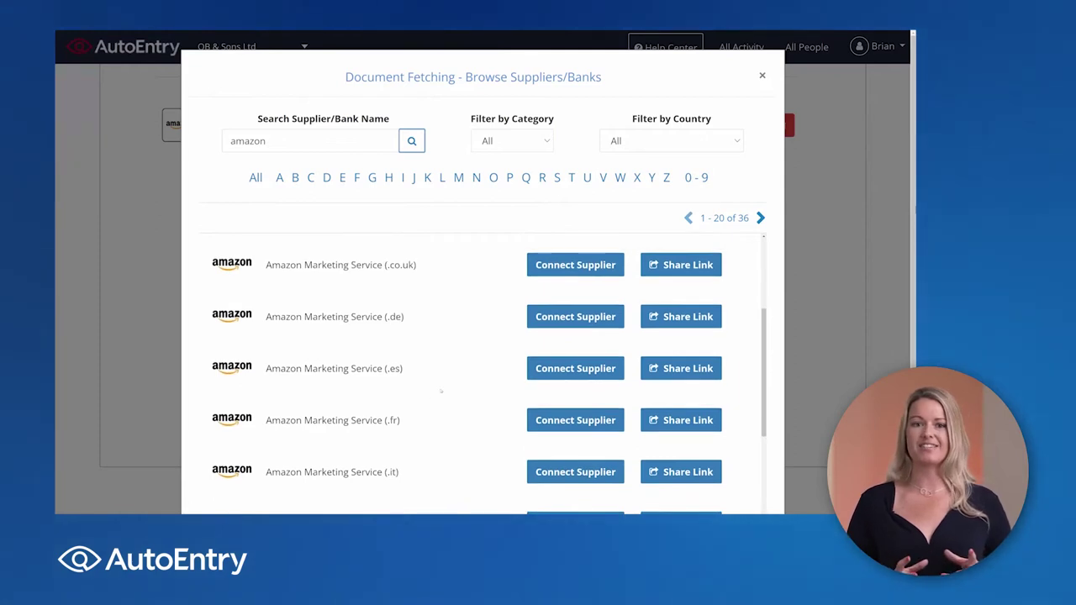
{"action": "left_click", "coordinate": [575, 368]}
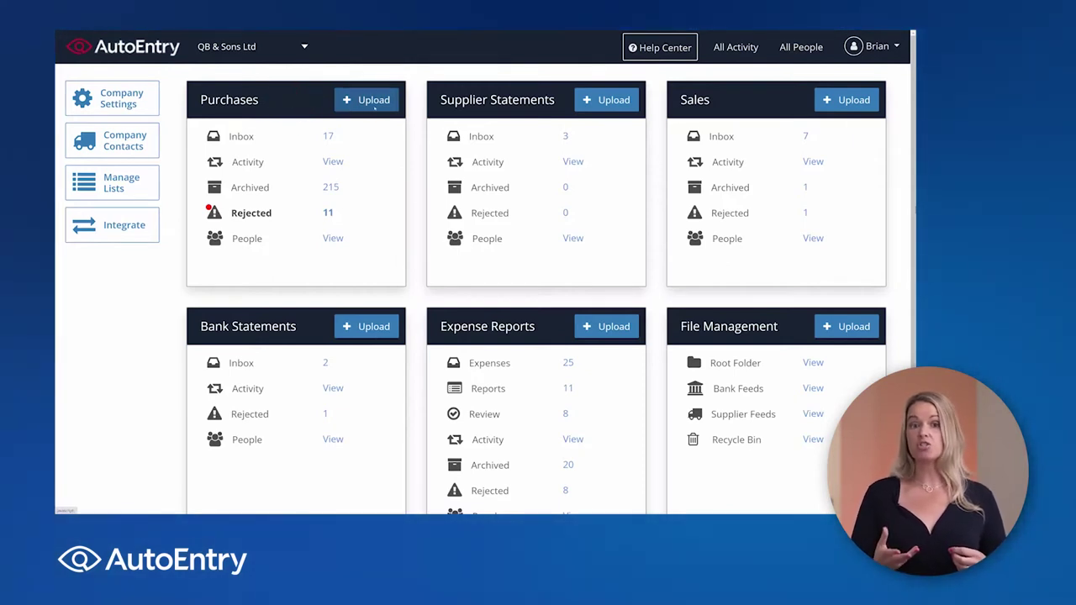
Step: Add purchase documents with 'Capture line items on purchases' unticked and no Location or Class, then close the upload
{"action": "left_click", "coordinate": [374, 100]}
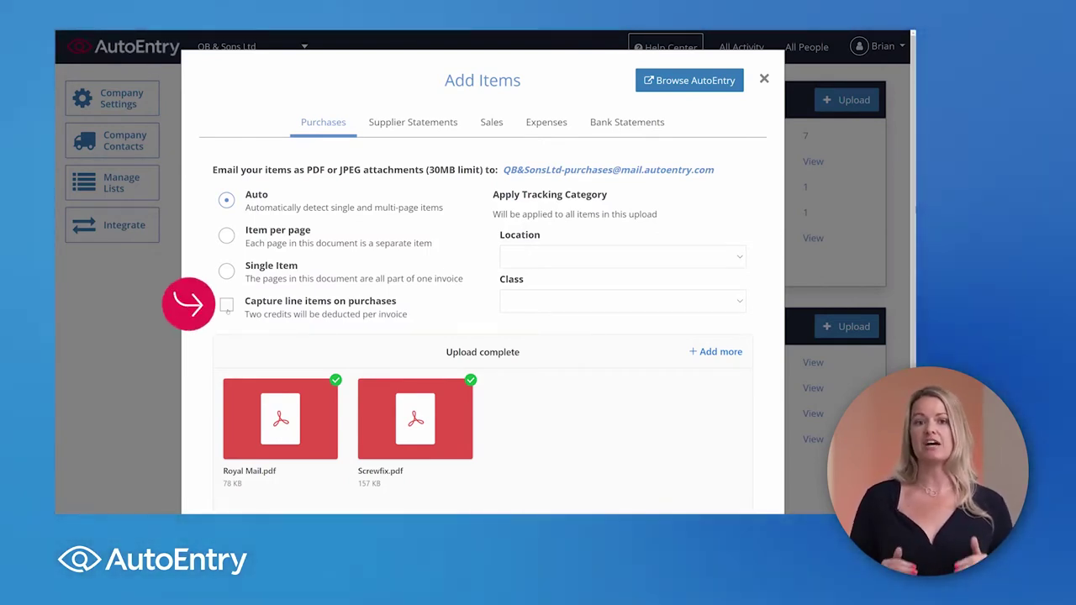
{"action": "left_click", "coordinate": [226, 304]}
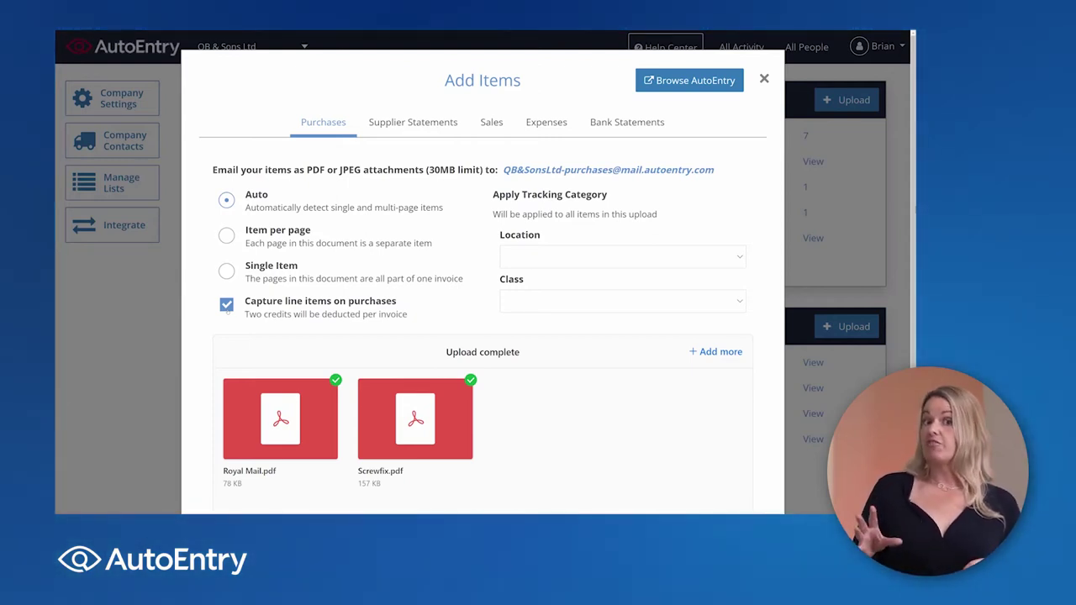
{"action": "left_click", "coordinate": [227, 305]}
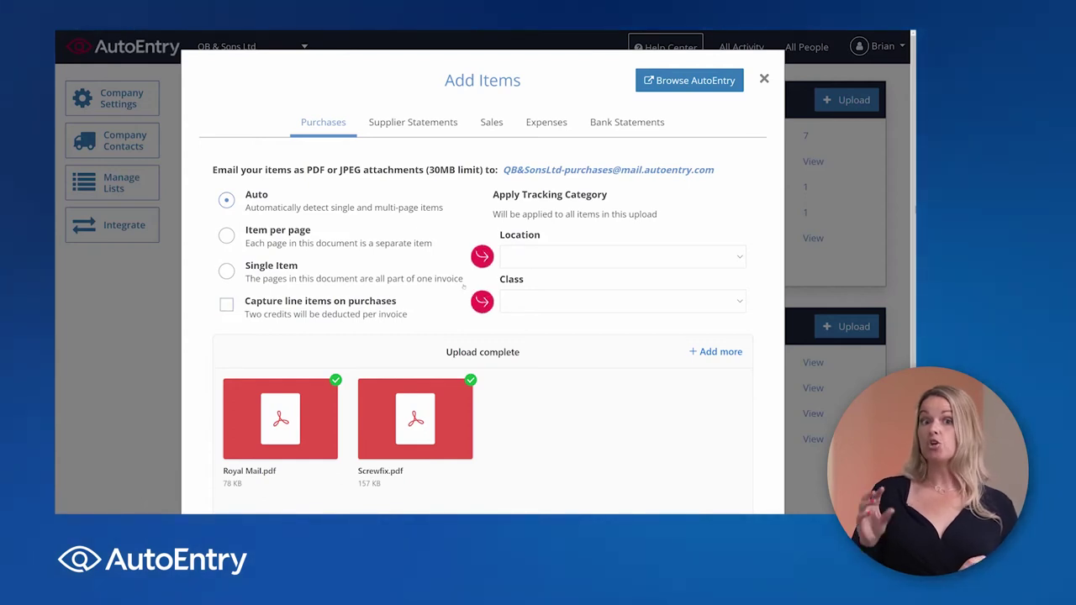
{"action": "left_click", "coordinate": [538, 258]}
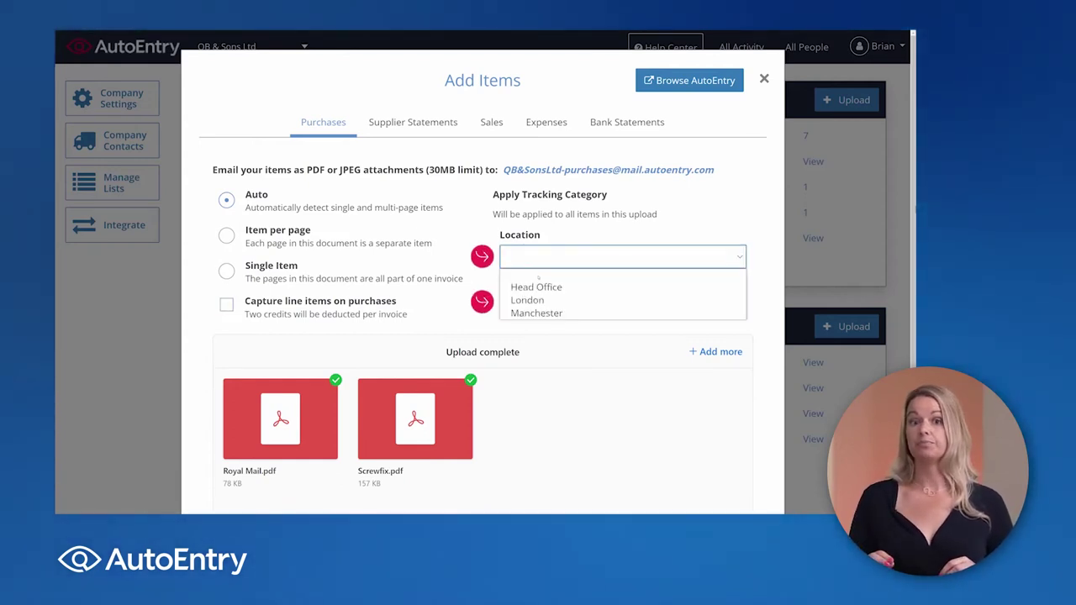
{"action": "left_click", "coordinate": [538, 276]}
{"action": "left_click", "coordinate": [545, 303]}
{"action": "left_click", "coordinate": [545, 303]}
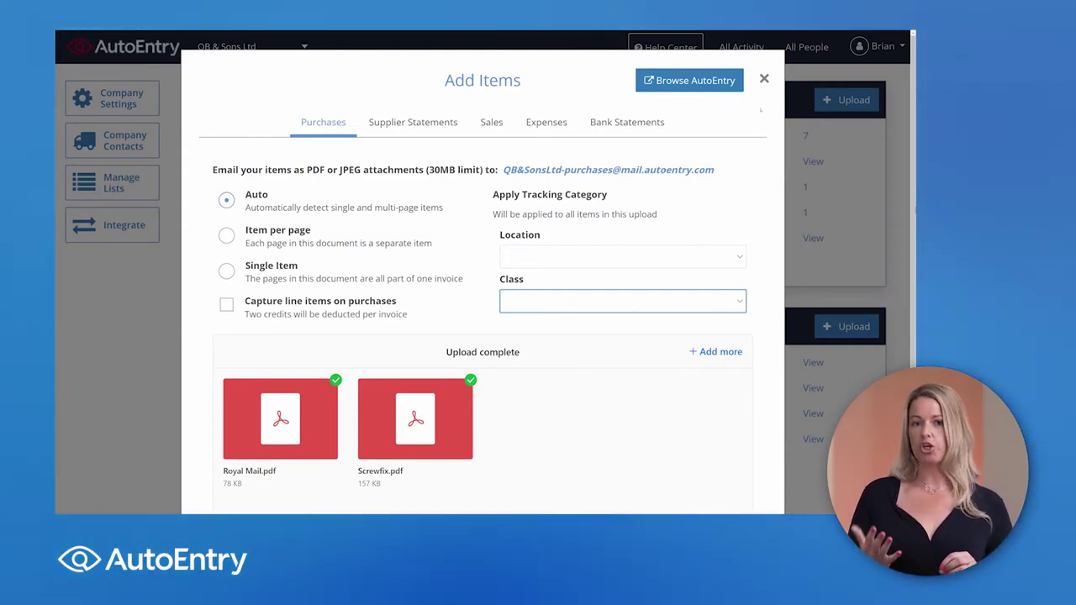
{"action": "left_click", "coordinate": [764, 79]}
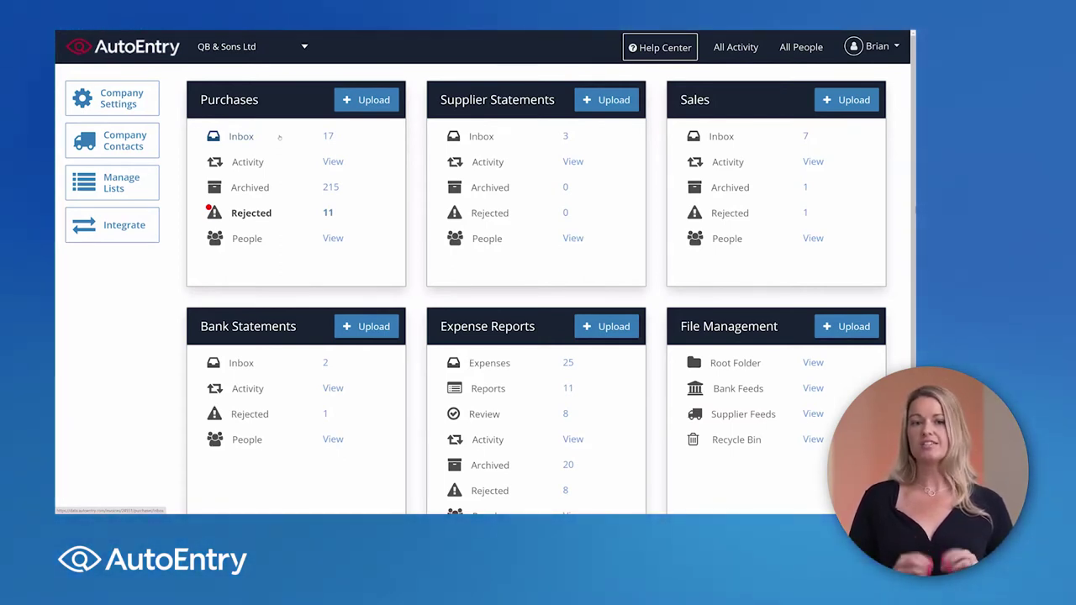
Step: In the Purchases inbox, leave the sage invoice's fields blank and set Accor UK's VAT code to 0.0% Z
{"action": "left_click", "coordinate": [279, 137]}
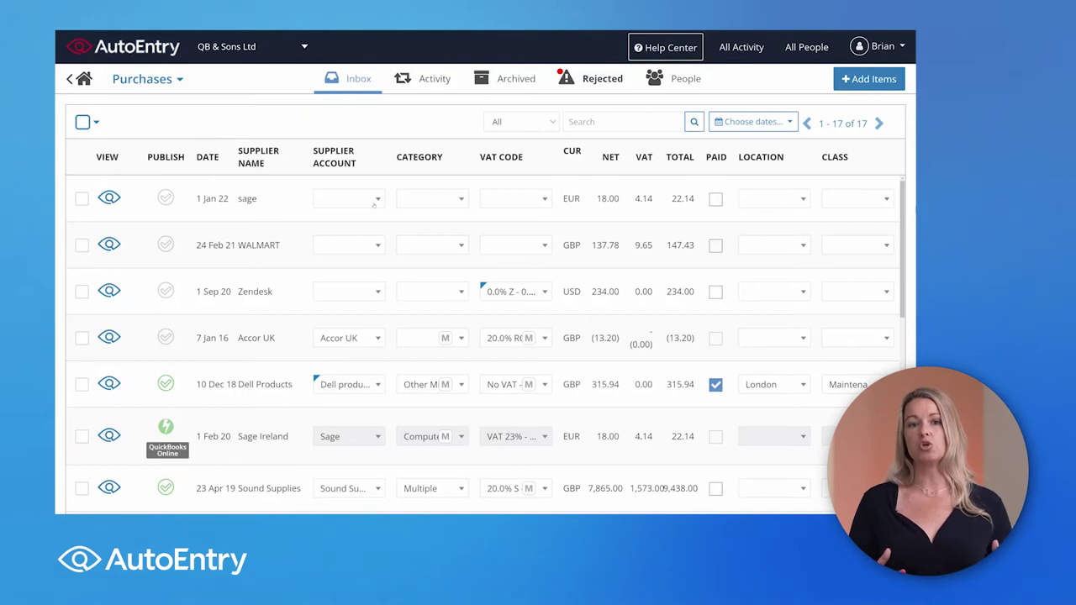
{"action": "left_click", "coordinate": [374, 202]}
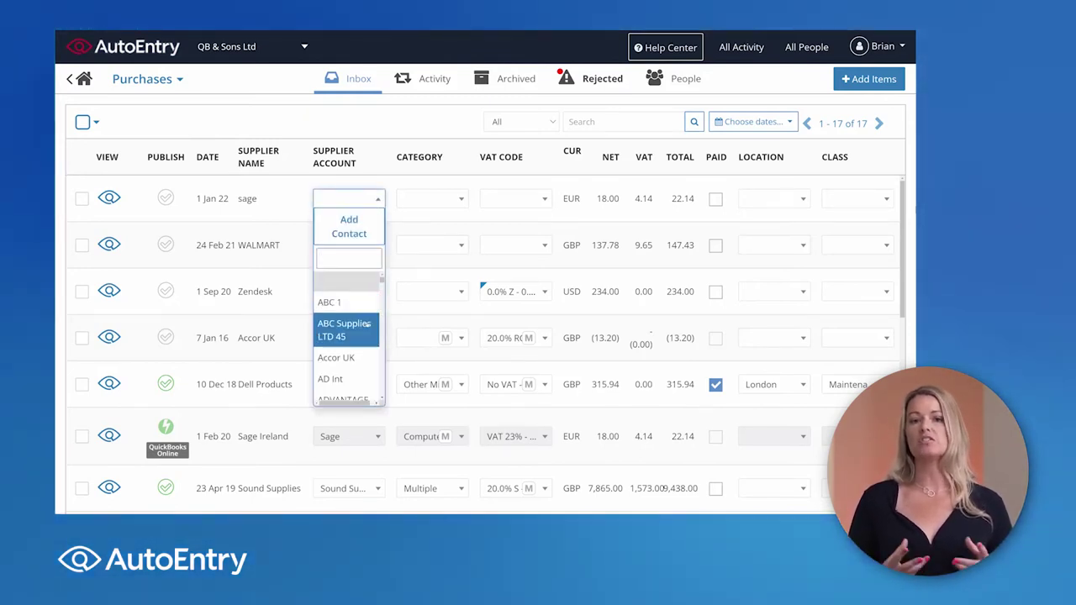
{"action": "key", "text": "Up"}
{"action": "key", "text": "Up"}
{"action": "key", "text": "Up"}
{"action": "key", "text": "Up"}
{"action": "key", "text": "Up"}
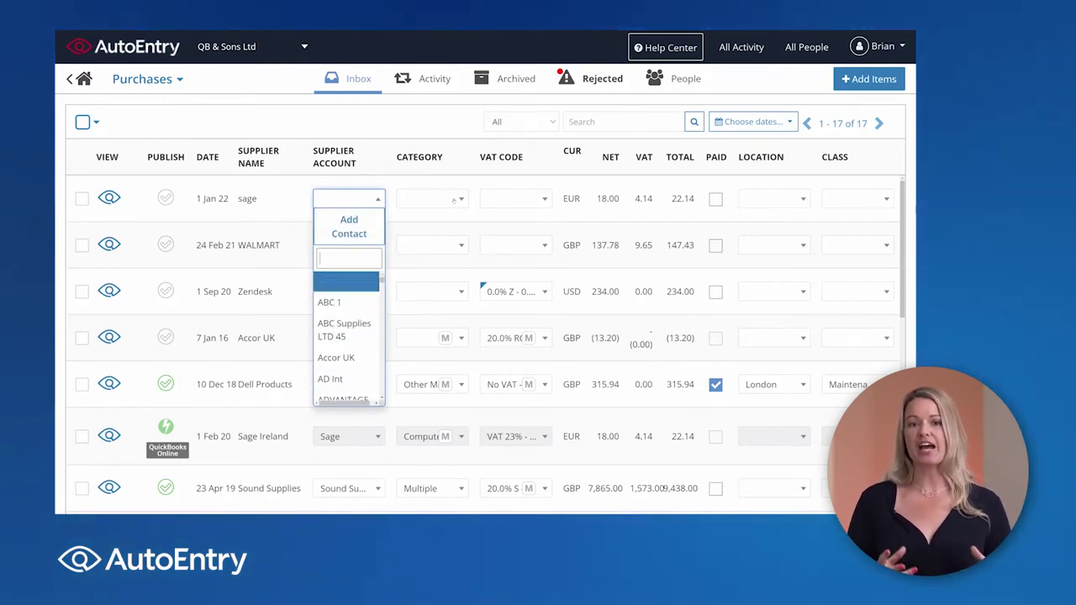
{"action": "key", "text": "Tab"}
{"action": "key", "text": "Down"}
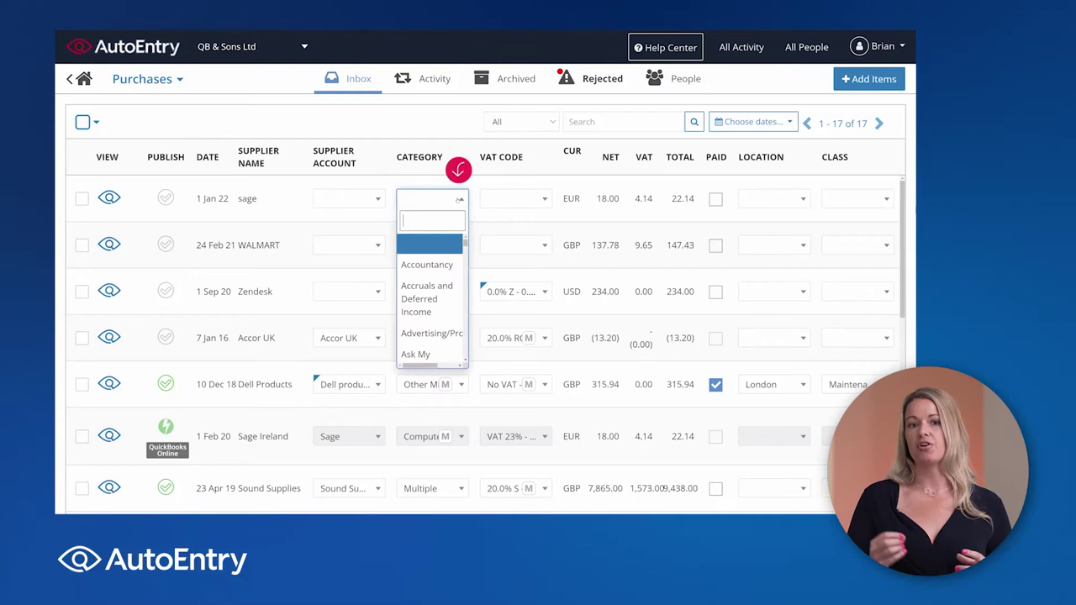
{"action": "key", "text": "Tab"}
{"action": "key", "text": "Down"}
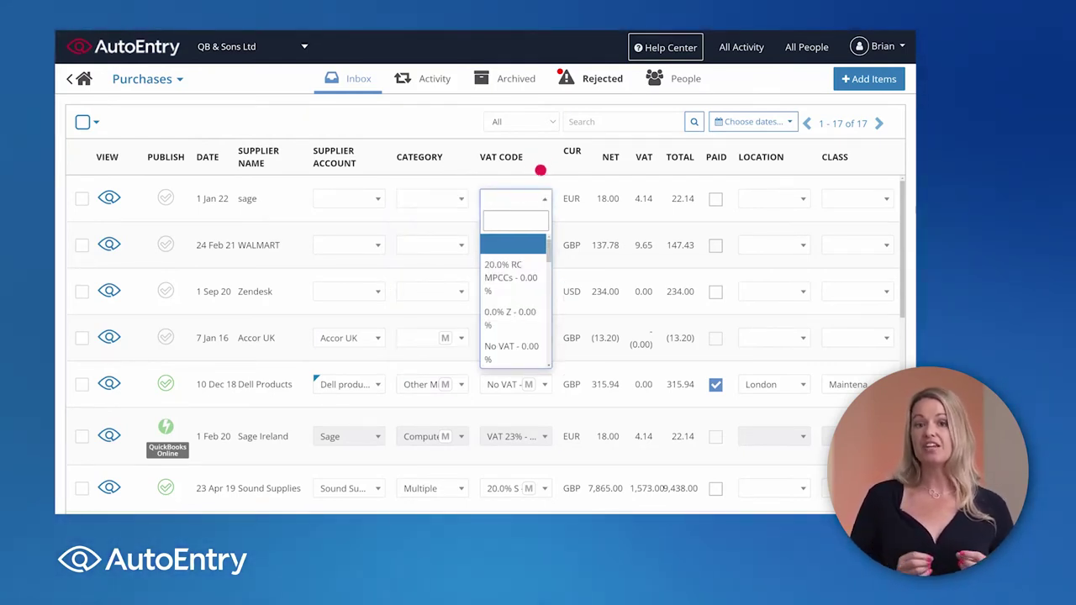
{"action": "left_click", "coordinate": [566, 185]}
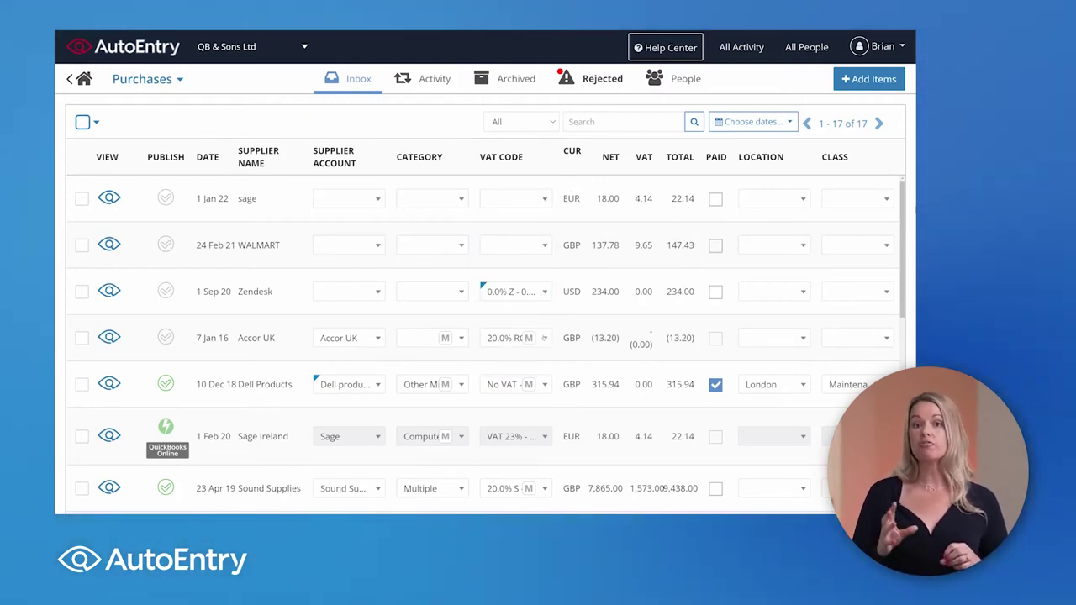
{"action": "left_click", "coordinate": [544, 337]}
{"action": "left_click", "coordinate": [520, 448]}
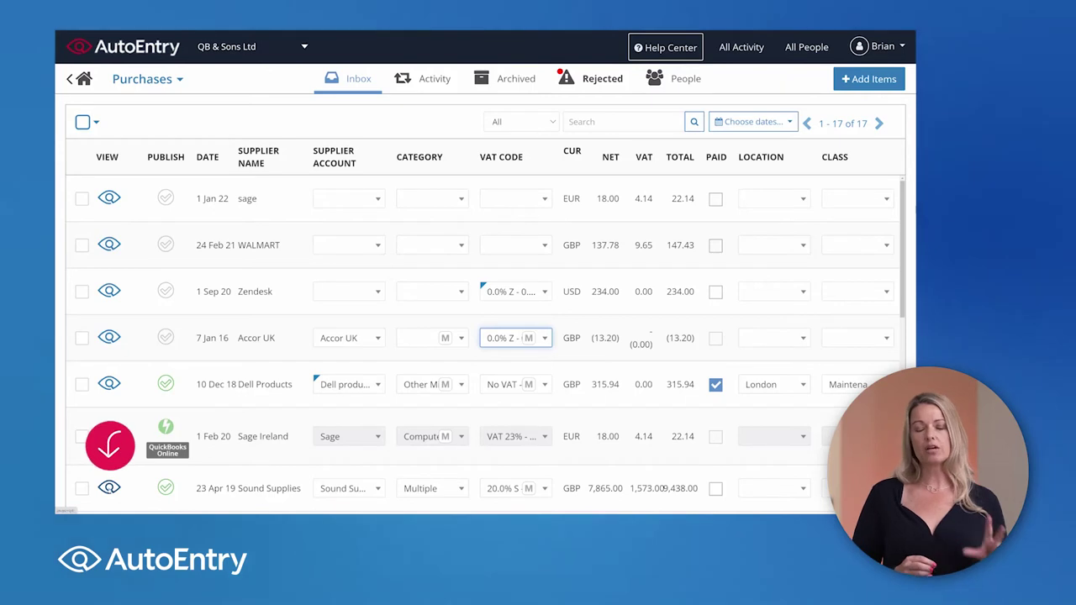
Step: Open Sound Supplies invoice 45883 in detail view, keeping purchase order 1025 linked
{"action": "left_click", "coordinate": [109, 446]}
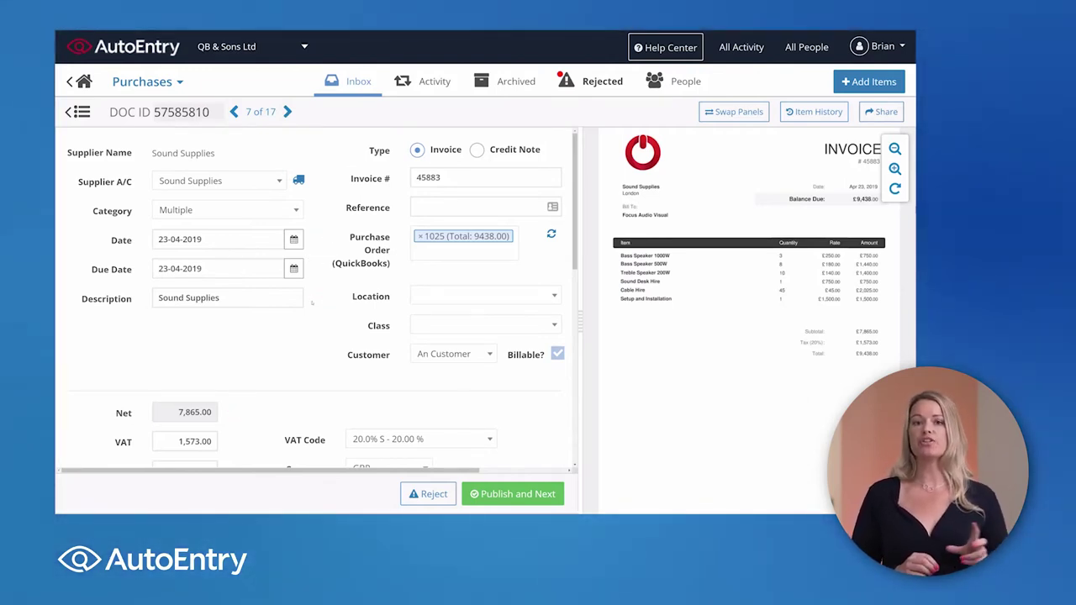
{"action": "left_click", "coordinate": [293, 299]}
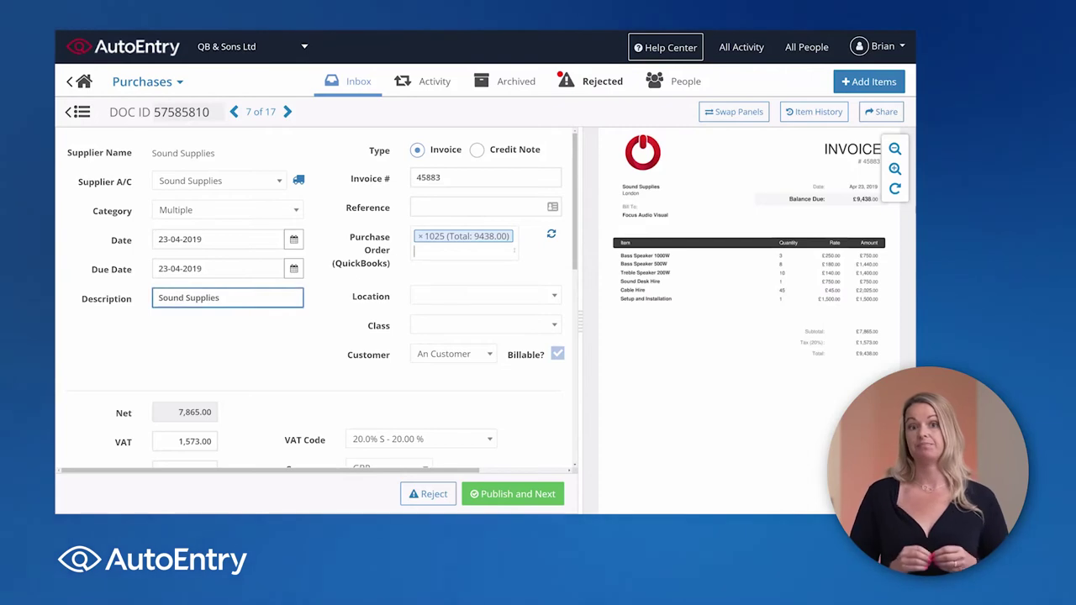
{"action": "left_click", "coordinate": [514, 250]}
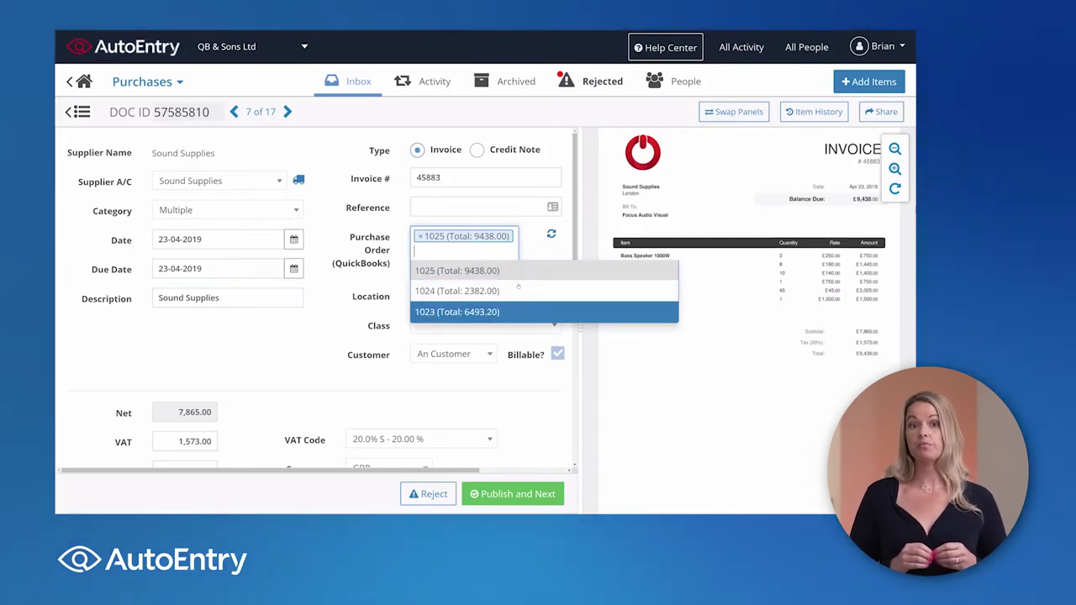
{"action": "left_click", "coordinate": [525, 250]}
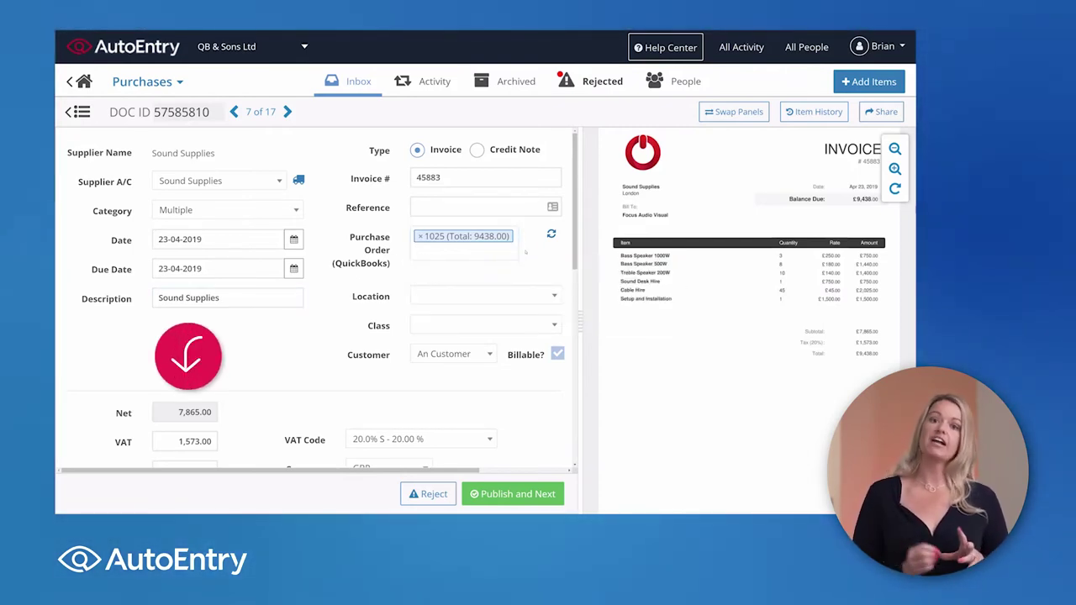
Step: Keep the Sound Supplies invoice currency as GBP
{"action": "scroll", "coordinate": [243, 377], "scroll_direction": "down", "scroll_amount": 3}
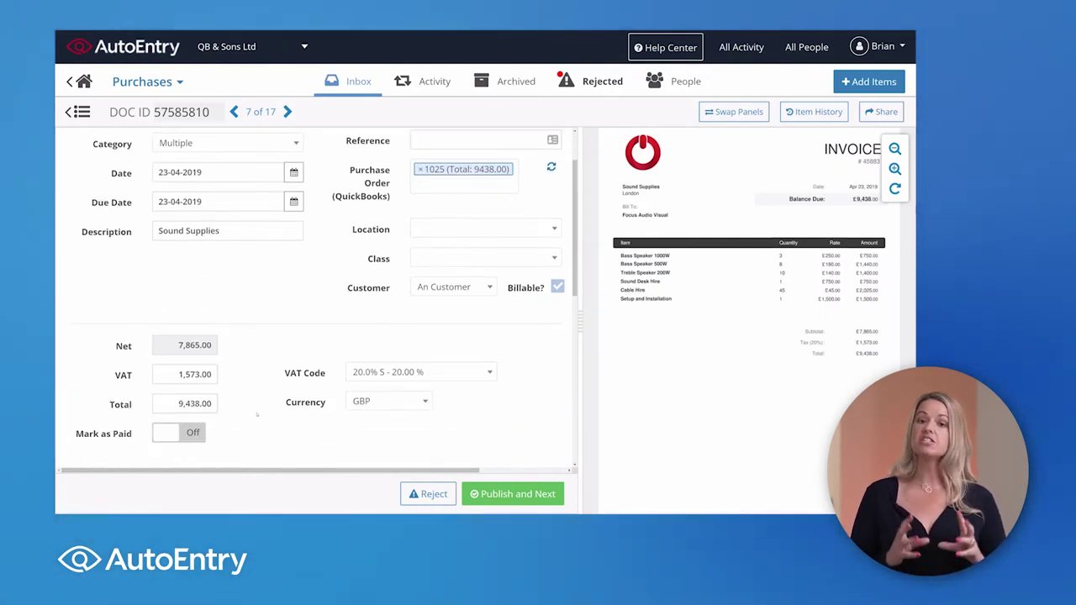
{"action": "scroll", "coordinate": [243, 377], "scroll_direction": "down", "scroll_amount": 1}
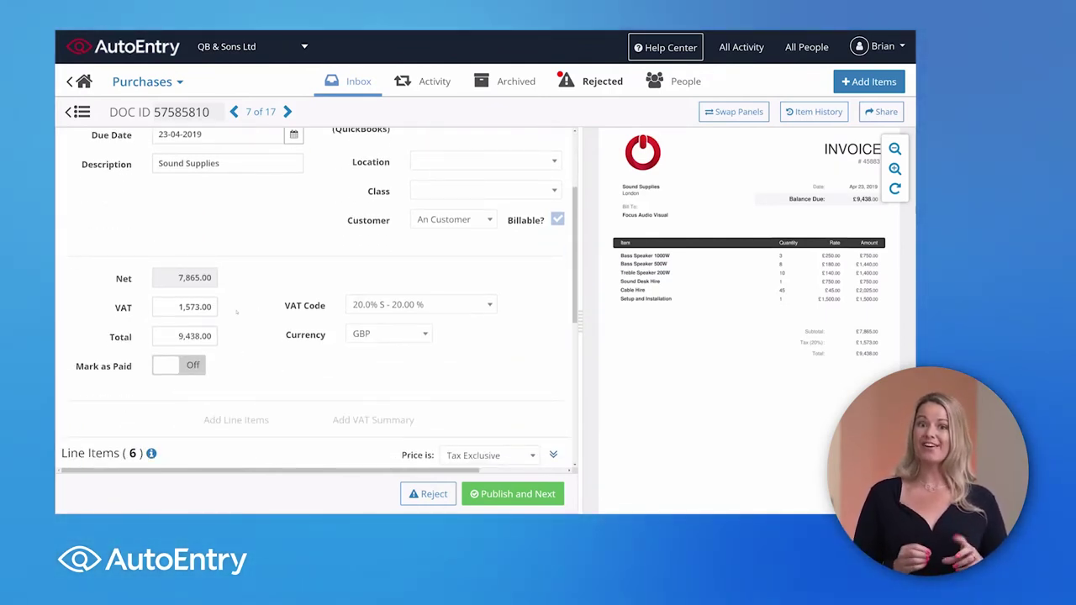
{"action": "left_click", "coordinate": [398, 334]}
{"action": "left_click", "coordinate": [398, 333]}
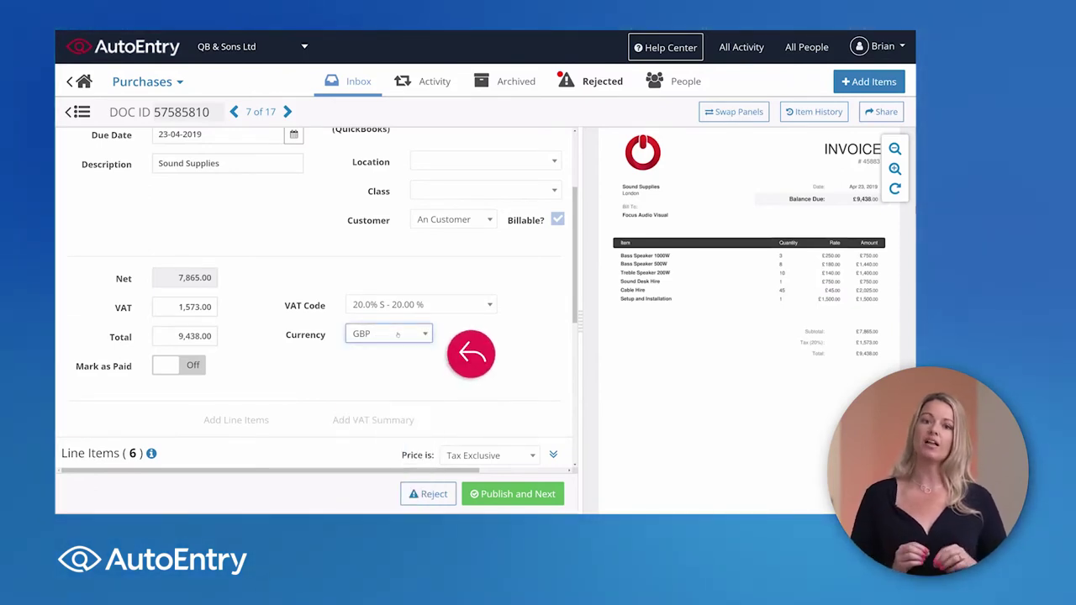
{"action": "left_click", "coordinate": [389, 351]}
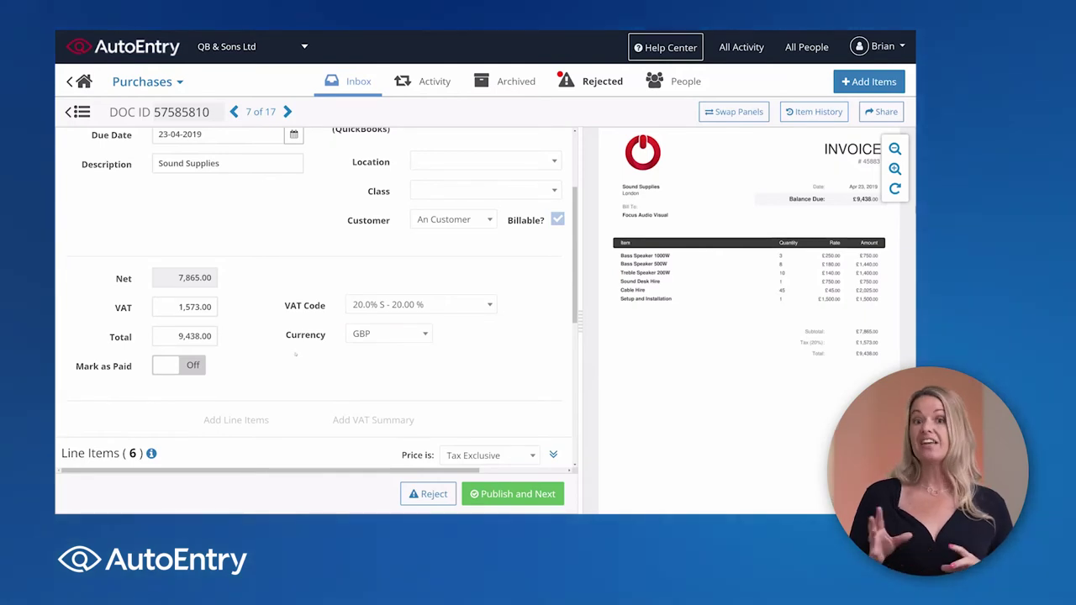
Step: Mark the invoice as paid, leaving the Payment A/C and Publish To options unchosen
{"action": "left_click", "coordinate": [231, 367]}
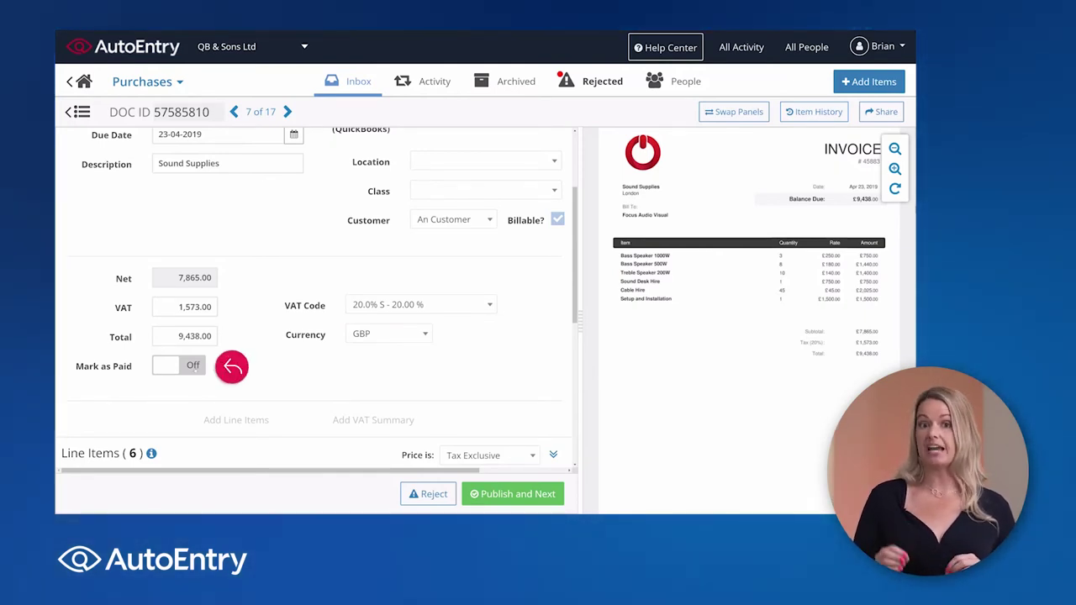
{"action": "left_click", "coordinate": [186, 367]}
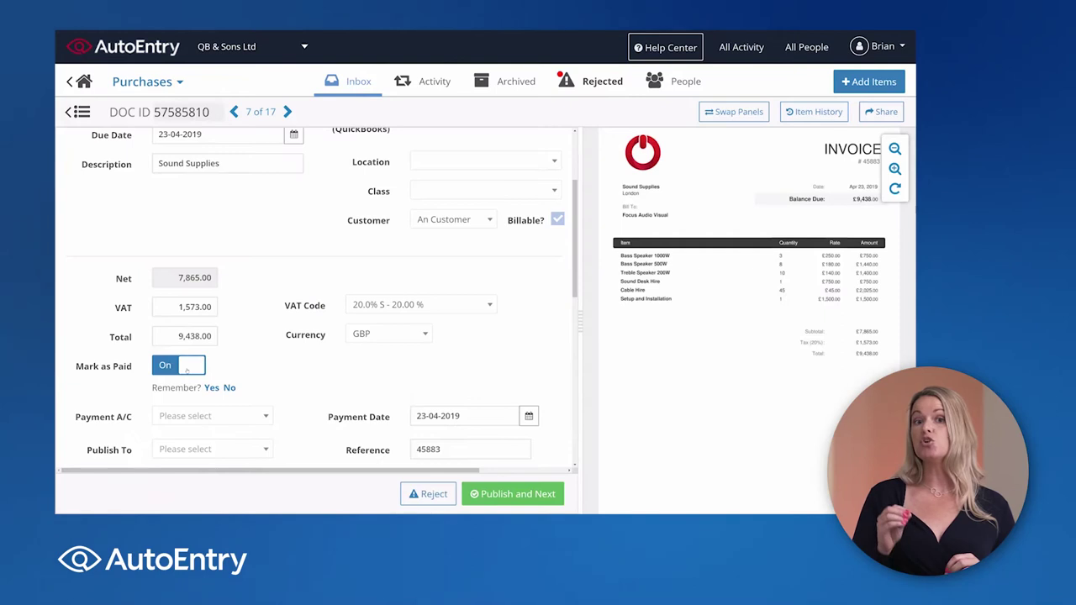
{"action": "scroll", "coordinate": [187, 368], "scroll_direction": "down", "scroll_amount": 3}
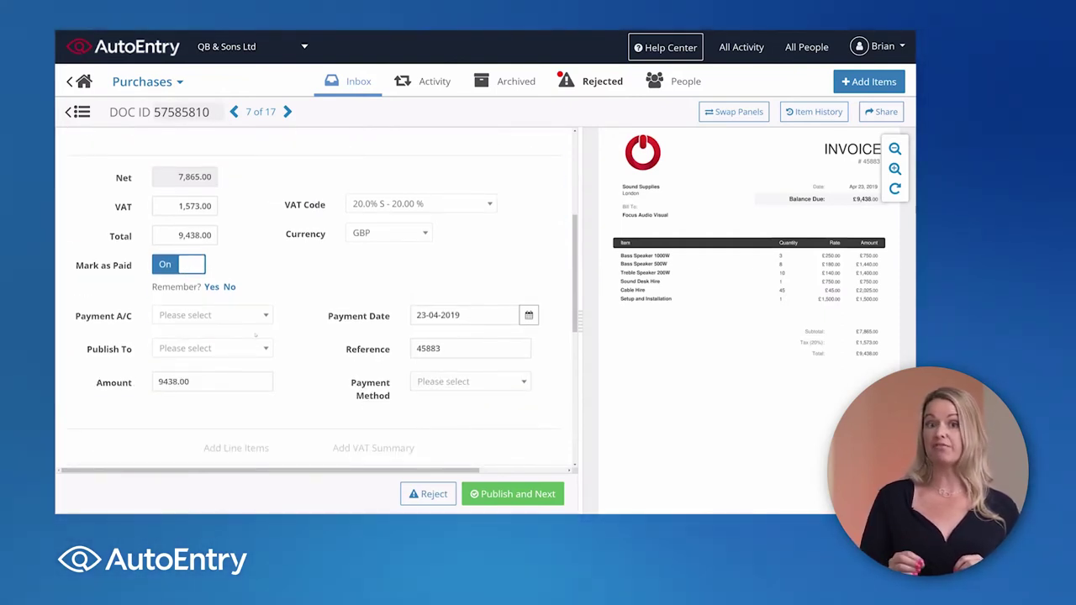
{"action": "left_click", "coordinate": [258, 319]}
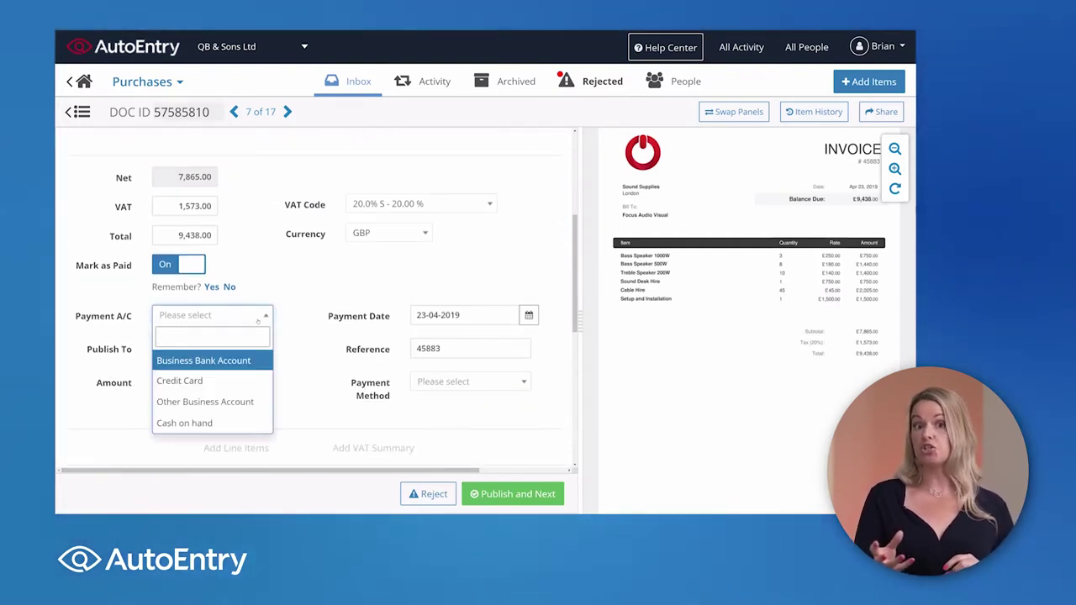
{"action": "left_click", "coordinate": [258, 318]}
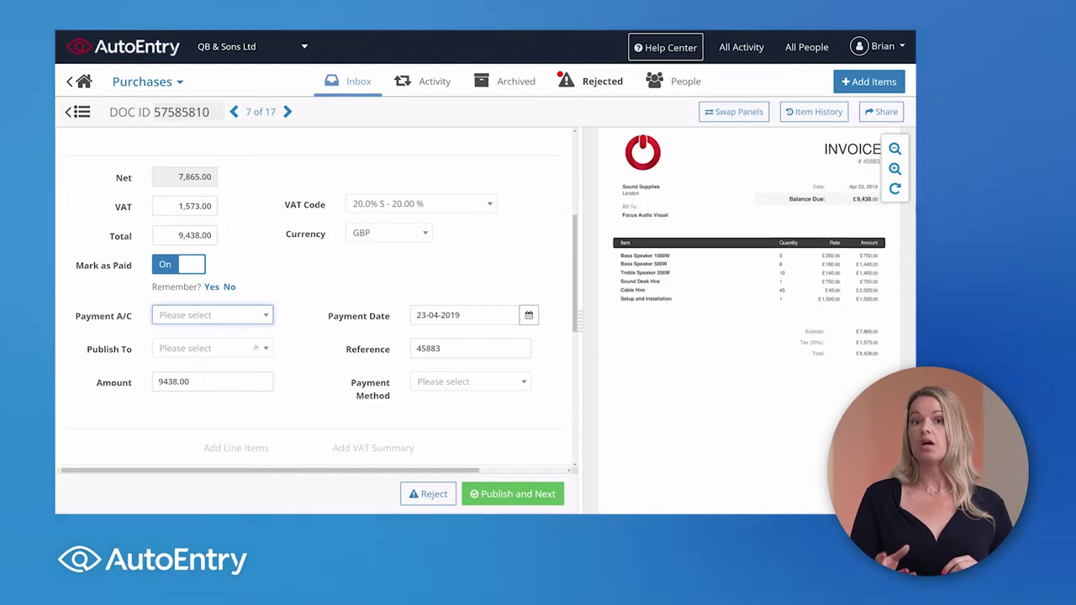
{"action": "left_click", "coordinate": [262, 348]}
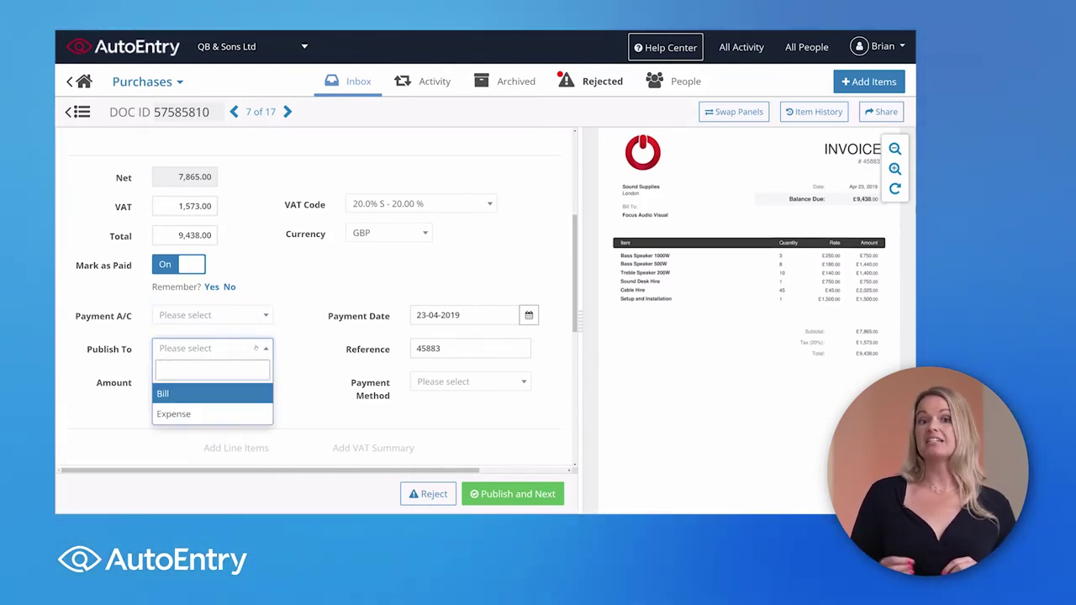
{"action": "left_click", "coordinate": [314, 365]}
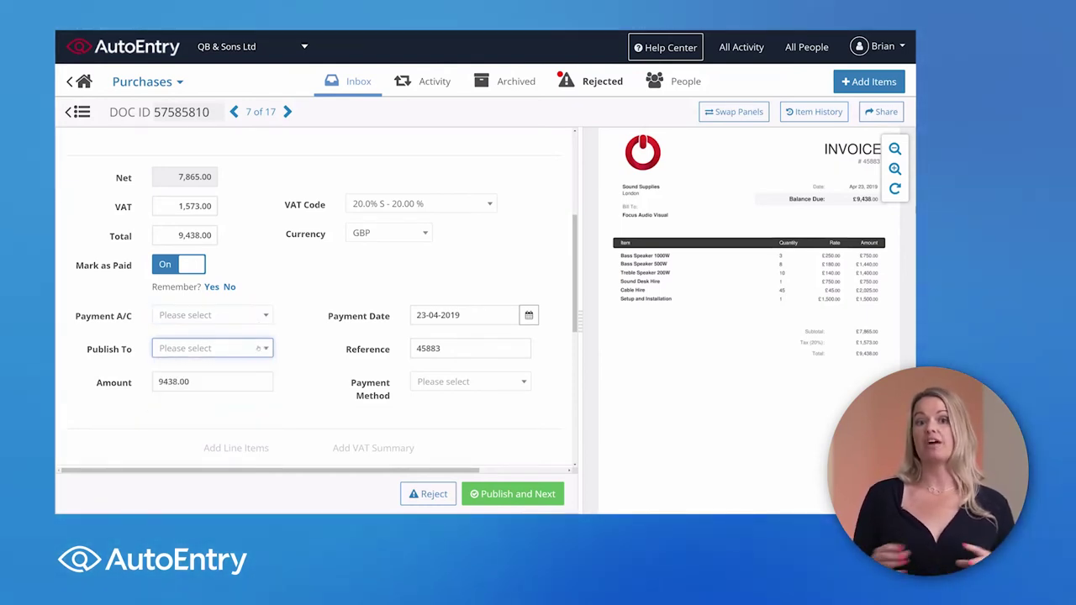
{"action": "left_click", "coordinate": [316, 365]}
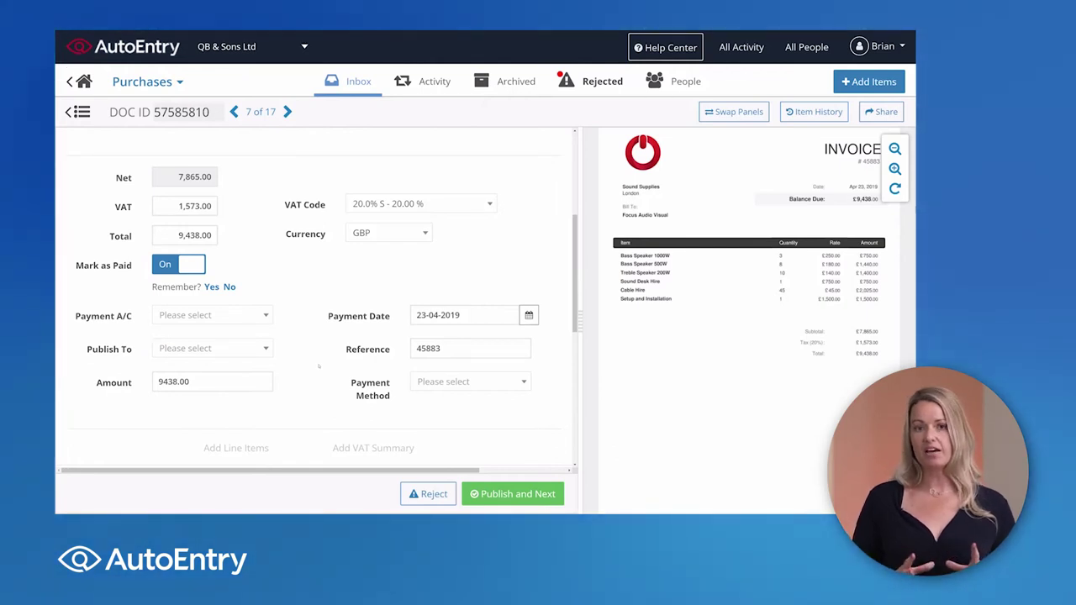
{"action": "scroll", "coordinate": [318, 366], "scroll_direction": "down", "scroll_amount": 3}
Step: Review the first line item's category and keep its VAT code at 20.0% S
{"action": "scroll", "coordinate": [319, 368], "scroll_direction": "down", "scroll_amount": 6}
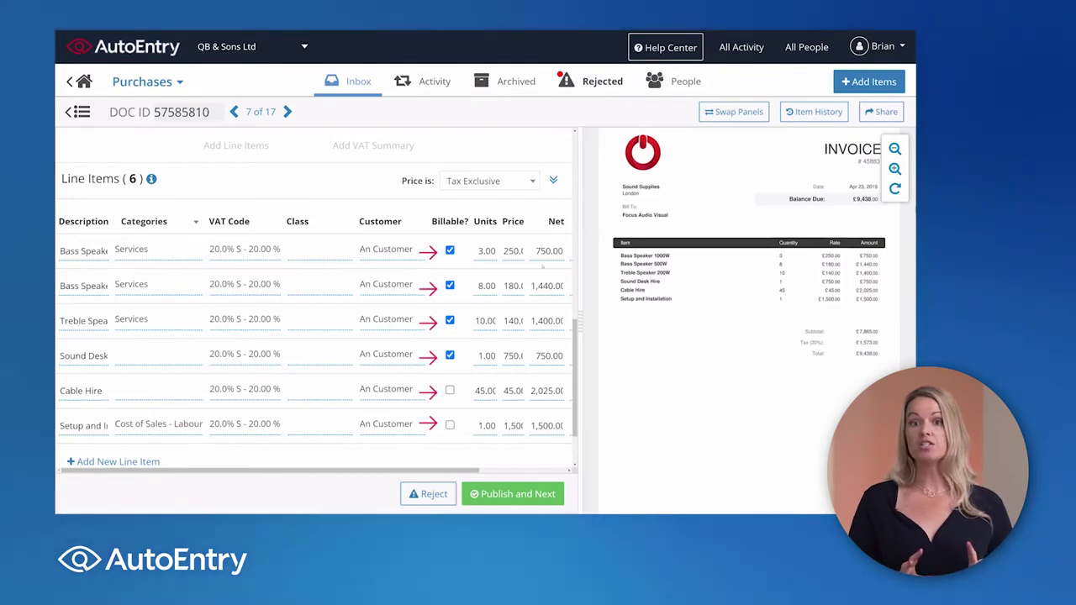
{"action": "left_click", "coordinate": [186, 252]}
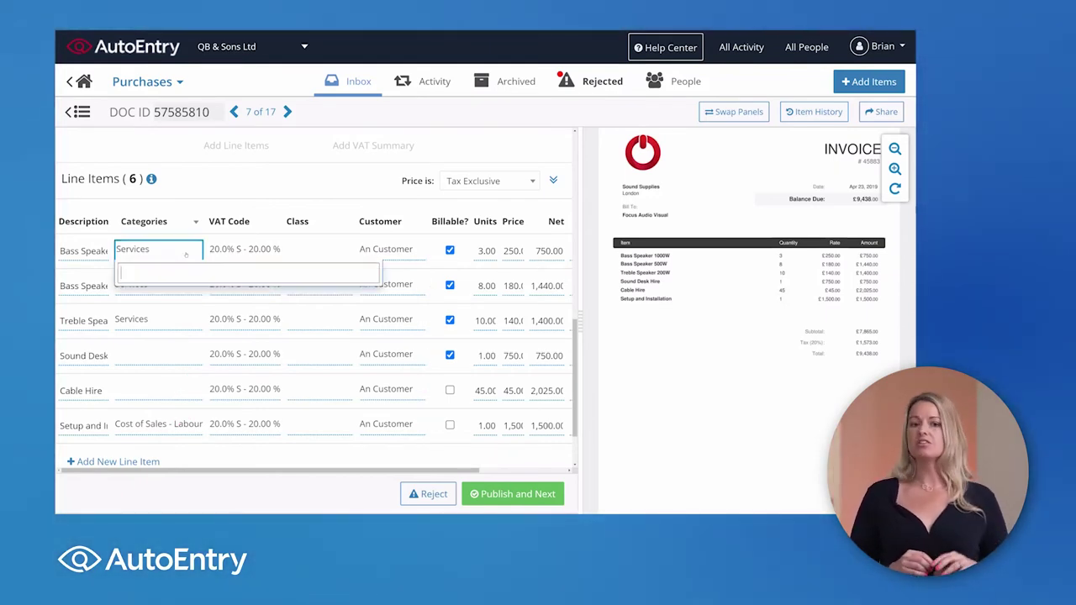
{"action": "left_click", "coordinate": [249, 251]}
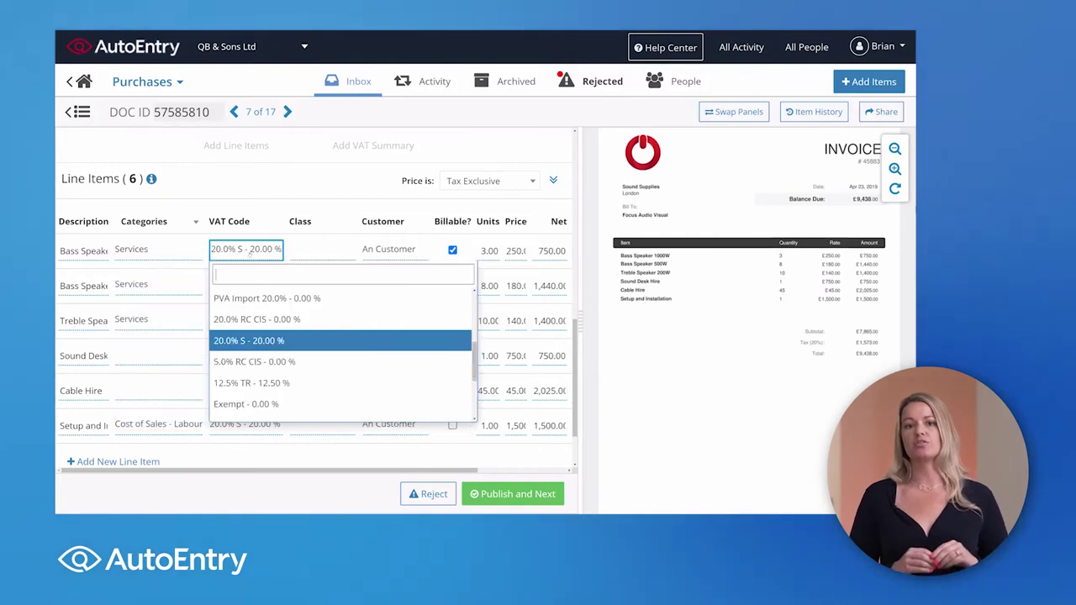
{"action": "left_click", "coordinate": [280, 198]}
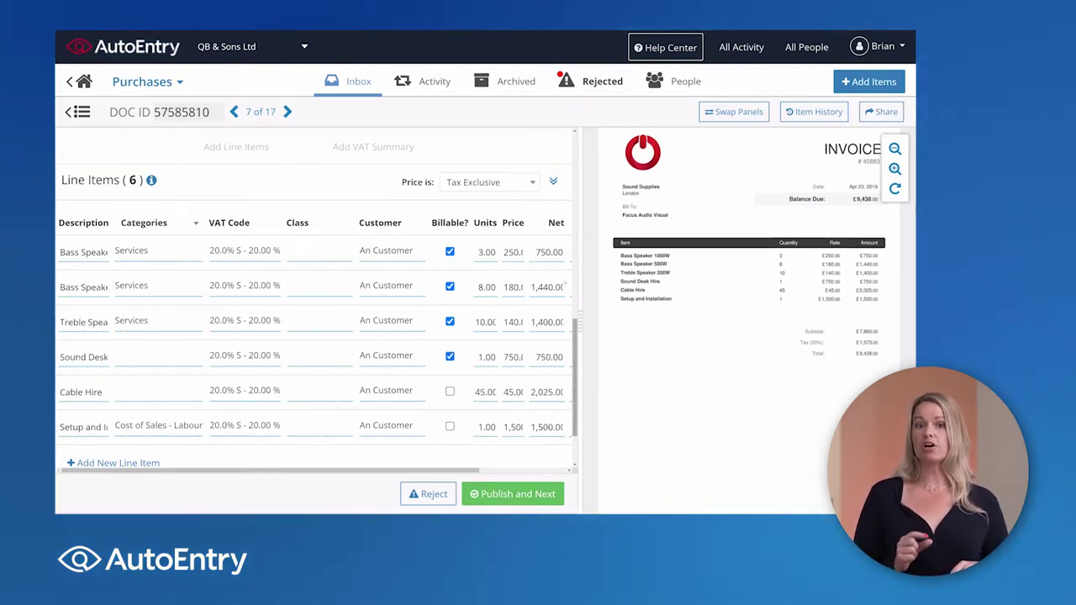
{"action": "scroll", "coordinate": [316, 299], "scroll_direction": "up", "scroll_amount": 10}
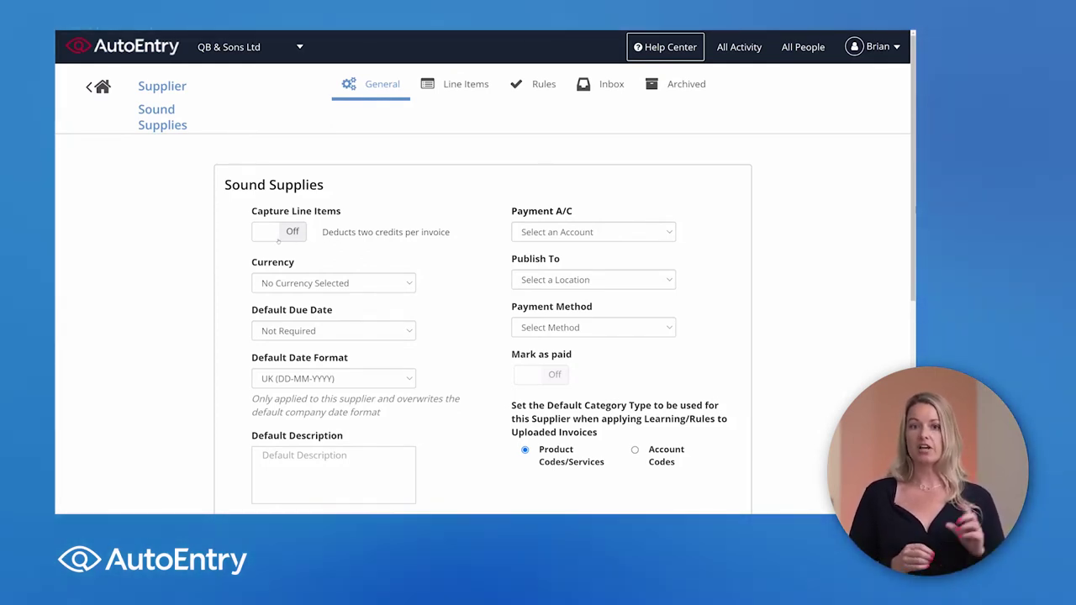
Step: Leave Capture Line Items off and set Auto-Publish to On for Sound Supplies
{"action": "left_click", "coordinate": [278, 239]}
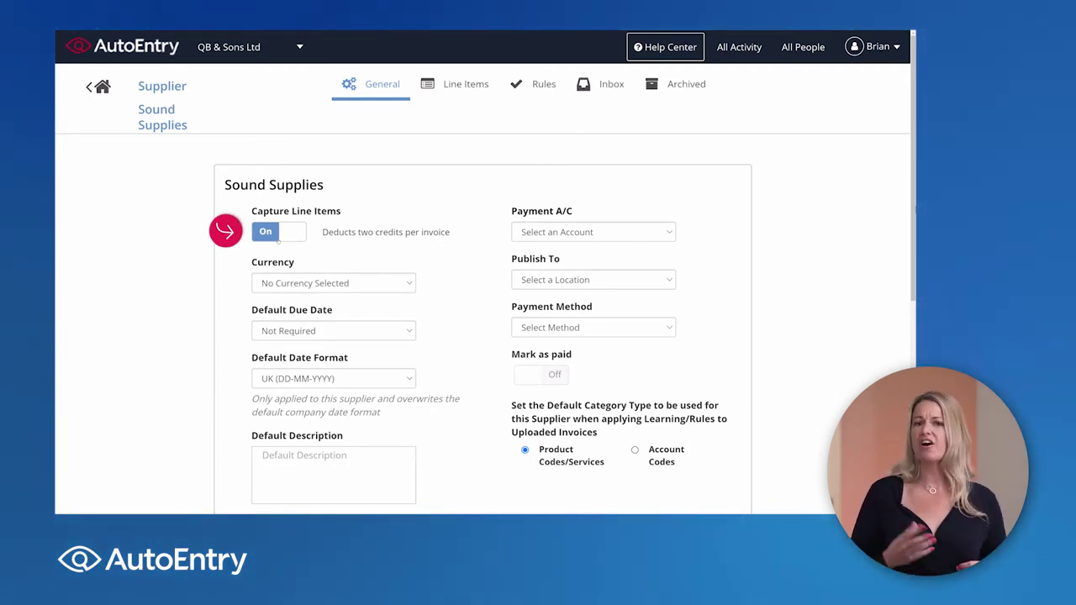
{"action": "left_click", "coordinate": [278, 239]}
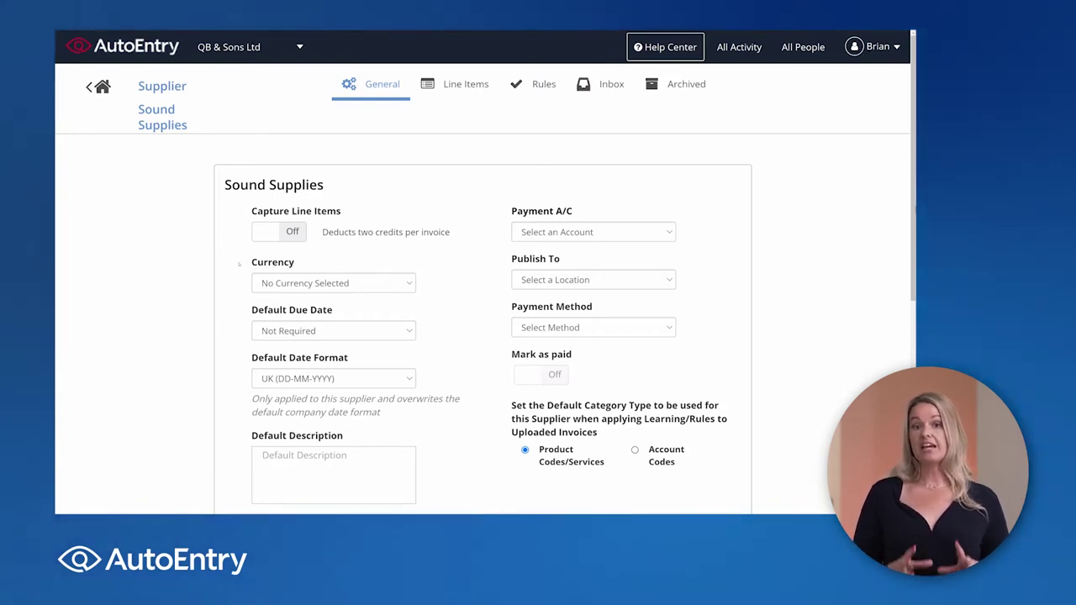
{"action": "scroll", "coordinate": [253, 320], "scroll_direction": "down", "scroll_amount": 3}
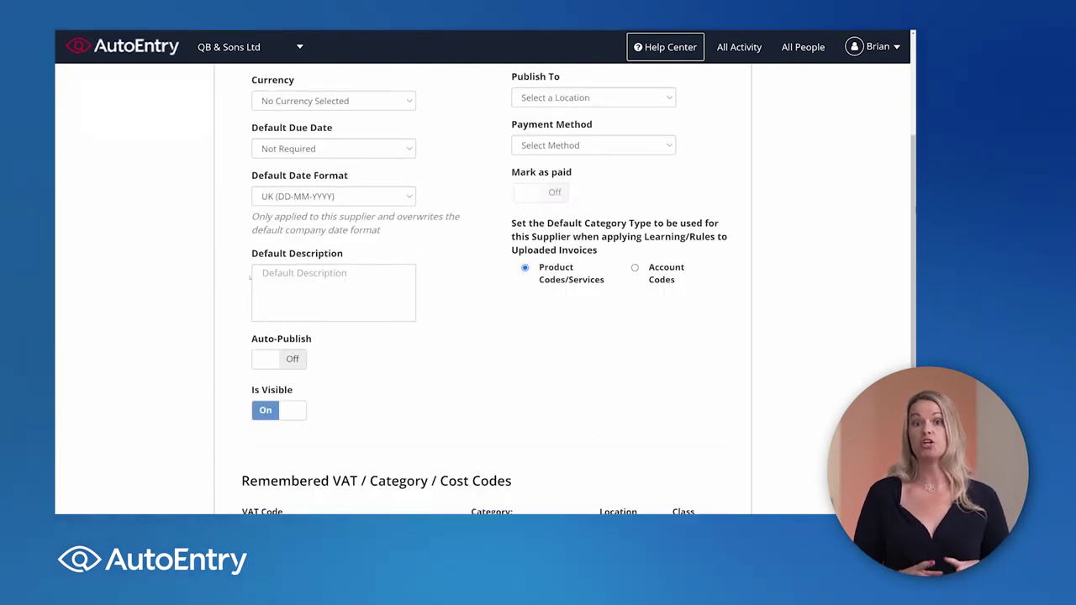
{"action": "left_click", "coordinate": [279, 342]}
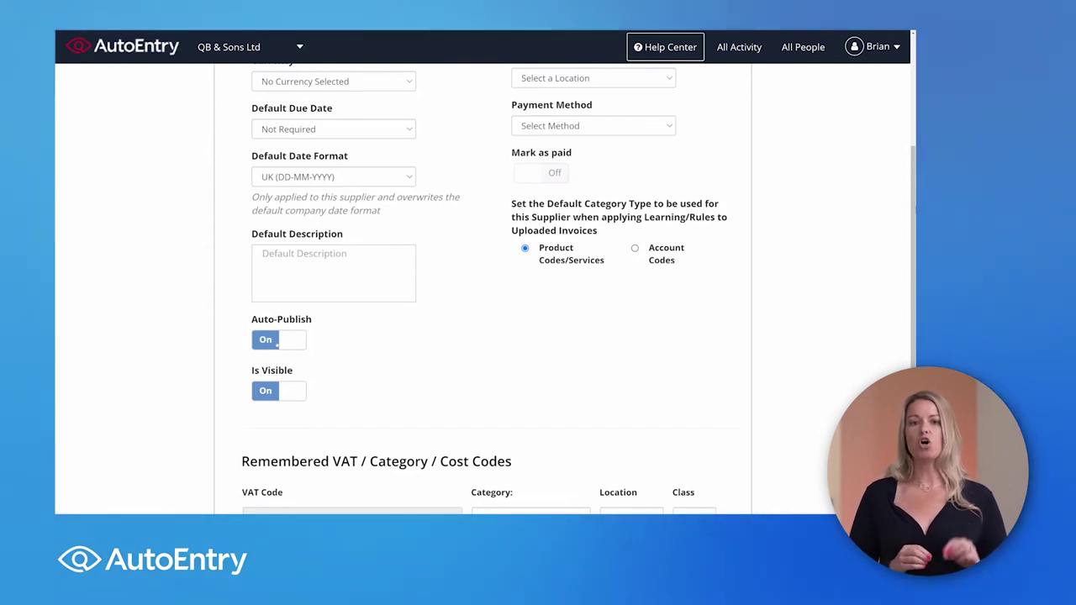
{"action": "left_click", "coordinate": [276, 344]}
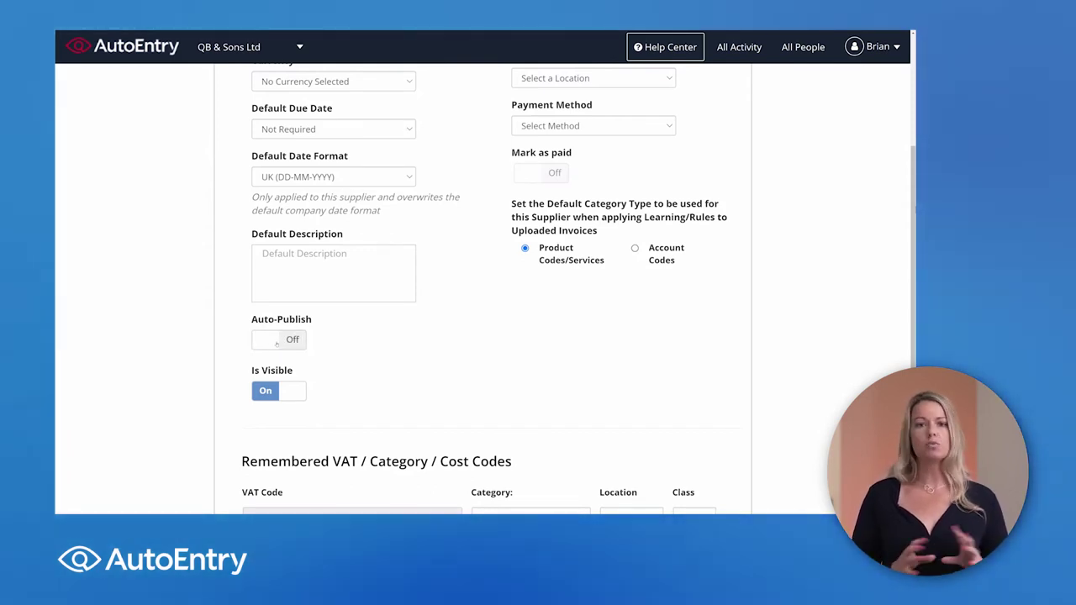
{"action": "left_click", "coordinate": [277, 343]}
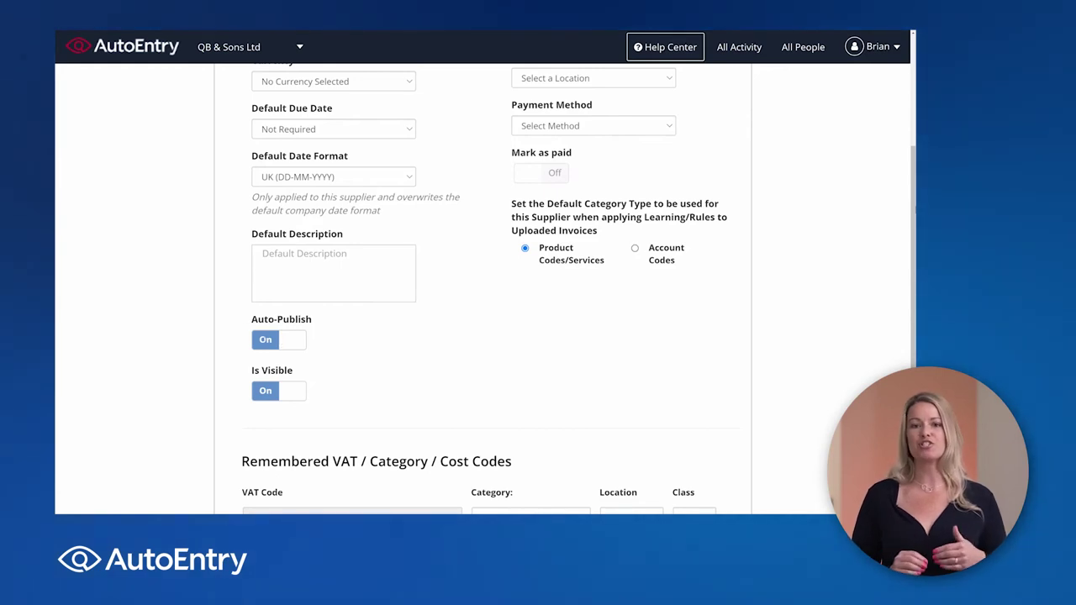
{"action": "scroll", "coordinate": [229, 309], "scroll_direction": "up", "scroll_amount": 5}
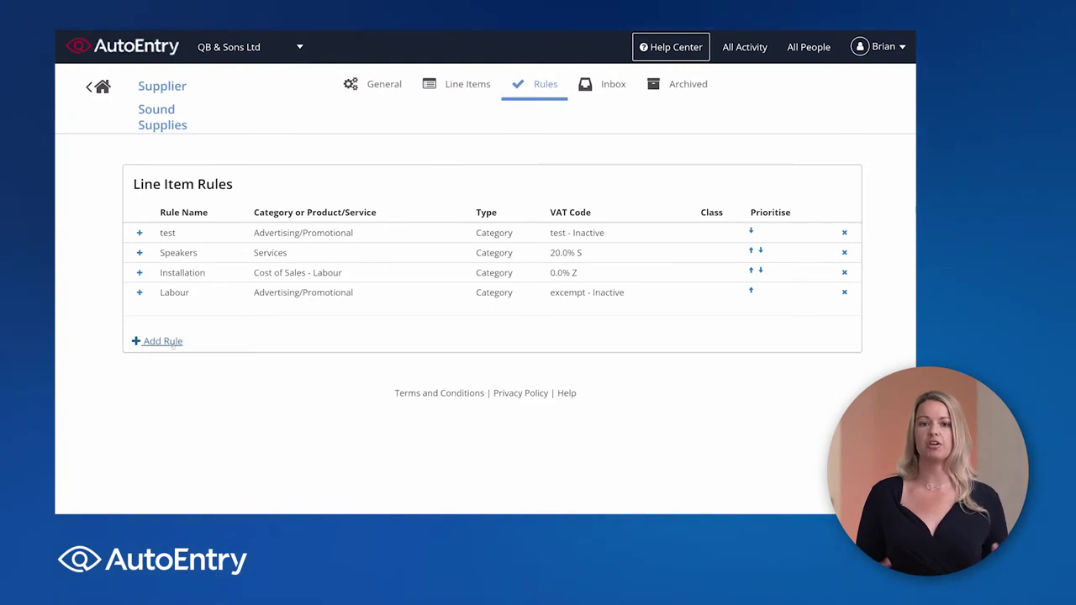
Step: Start a new line item rule named Bricks with the condition Description contains Brick
{"action": "left_click", "coordinate": [168, 341]}
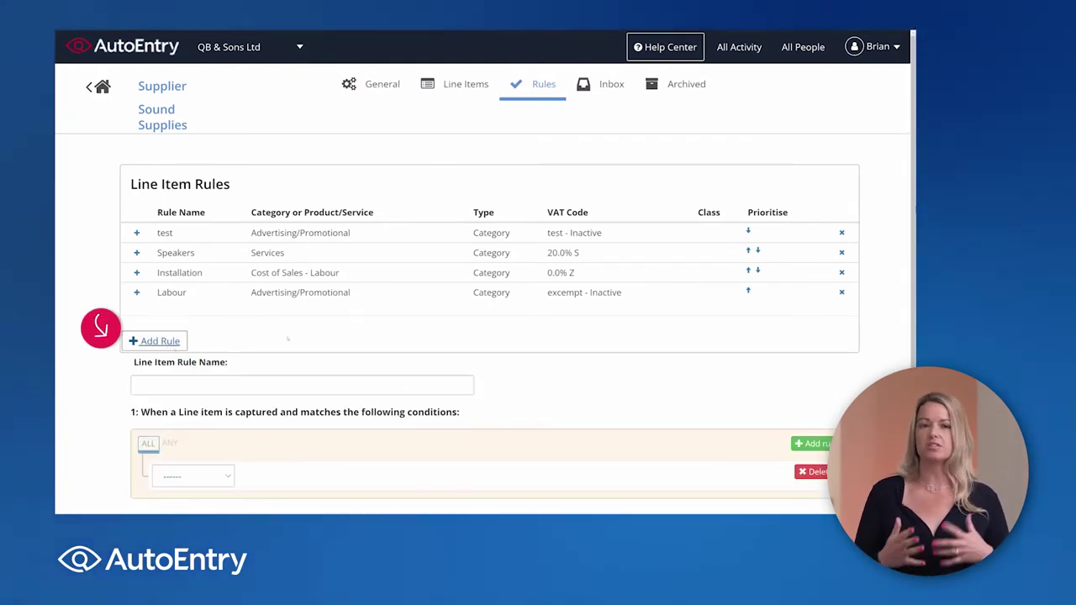
{"action": "scroll", "coordinate": [288, 339], "scroll_direction": "down", "scroll_amount": 2}
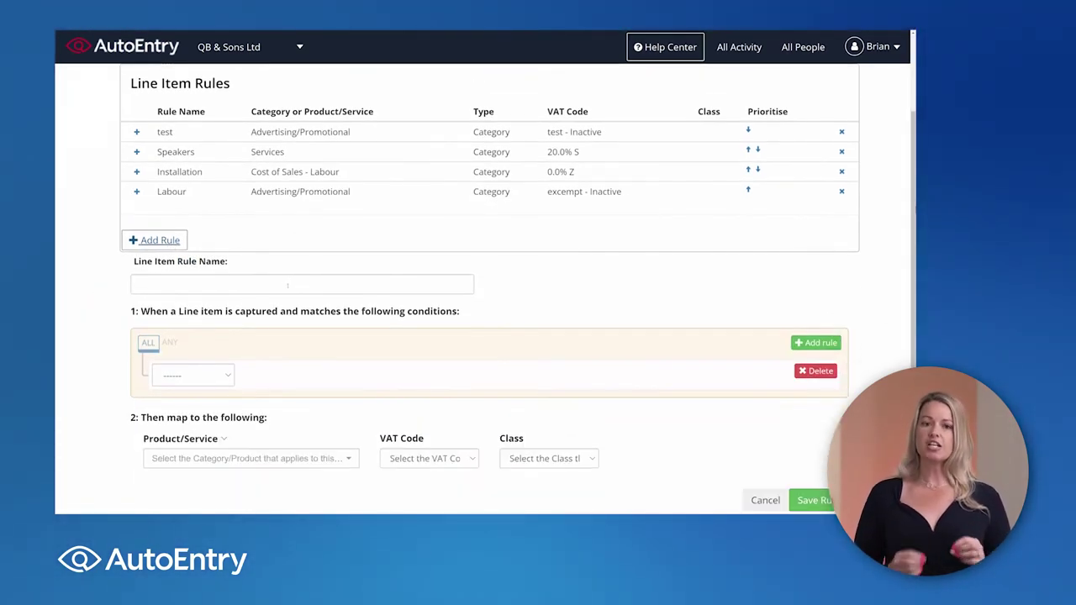
{"action": "left_click", "coordinate": [287, 285]}
{"action": "type", "text": "Bri"}
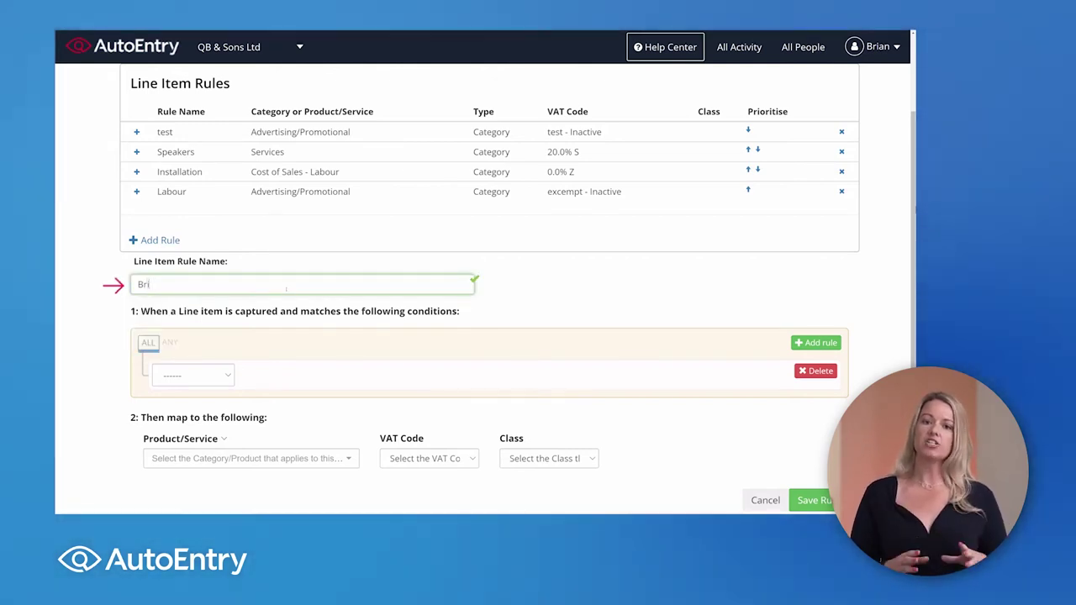
{"action": "type", "text": "aks"}
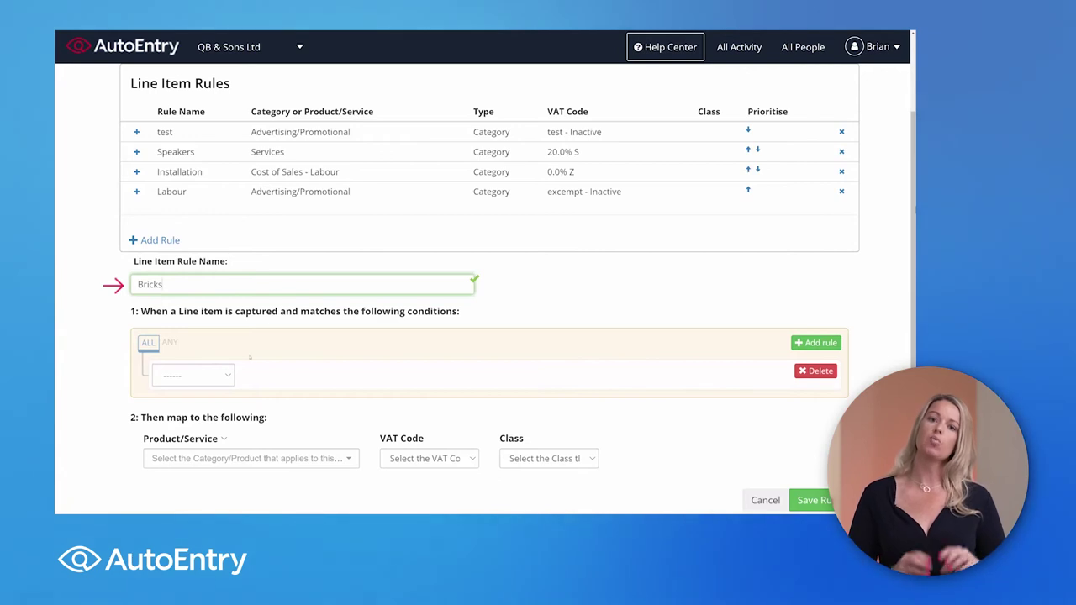
{"action": "left_click", "coordinate": [194, 375]}
{"action": "left_click", "coordinate": [193, 404]}
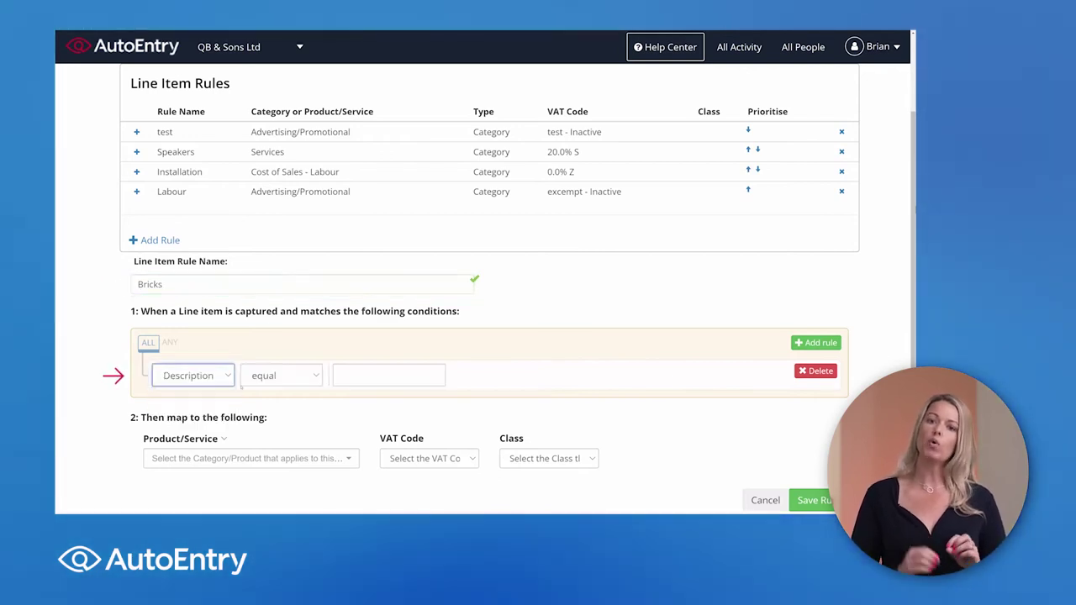
{"action": "left_click", "coordinate": [281, 376]}
{"action": "left_click", "coordinate": [278, 406]}
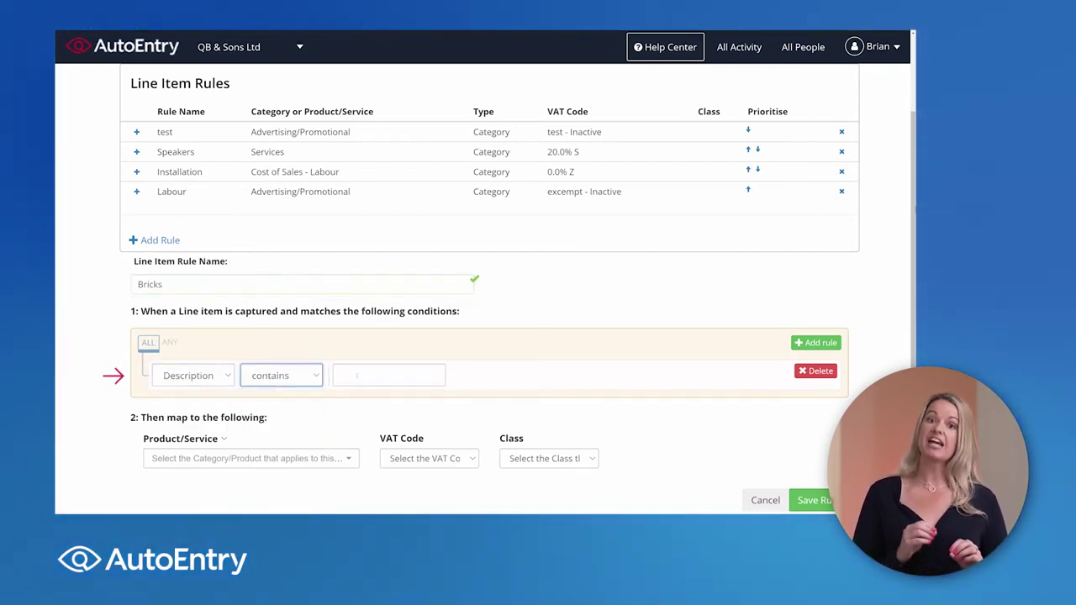
{"action": "left_click", "coordinate": [389, 376]}
{"action": "type", "text": "Brick"}
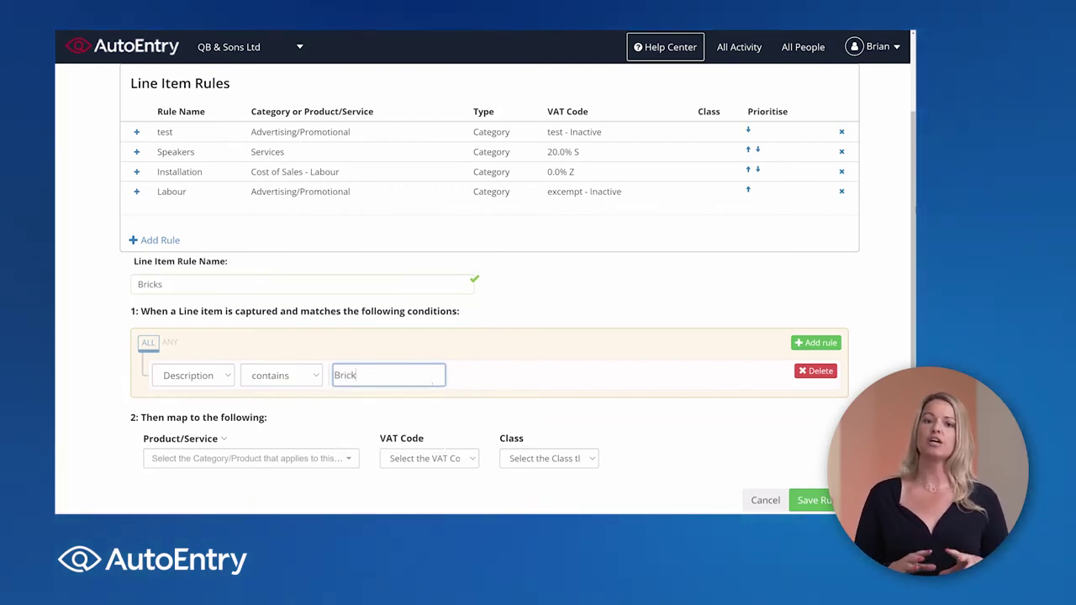
{"action": "left_click", "coordinate": [466, 387]}
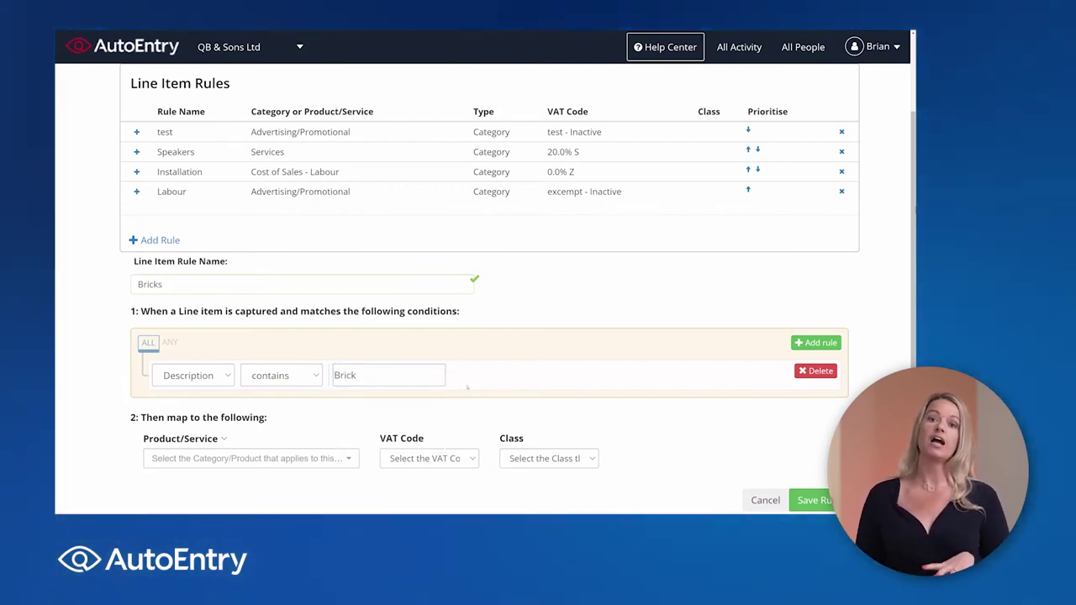
Step: Leave the rule's Product/Service and VAT Code unset and add two more condition rows
{"action": "left_click", "coordinate": [340, 458]}
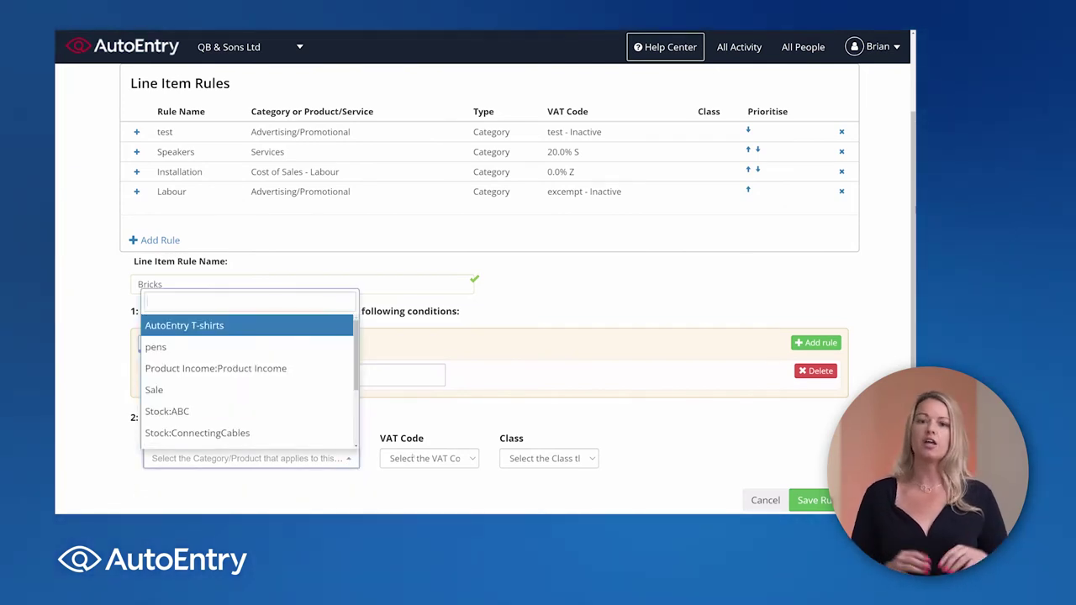
{"action": "left_click", "coordinate": [425, 458]}
{"action": "left_click", "coordinate": [424, 458]}
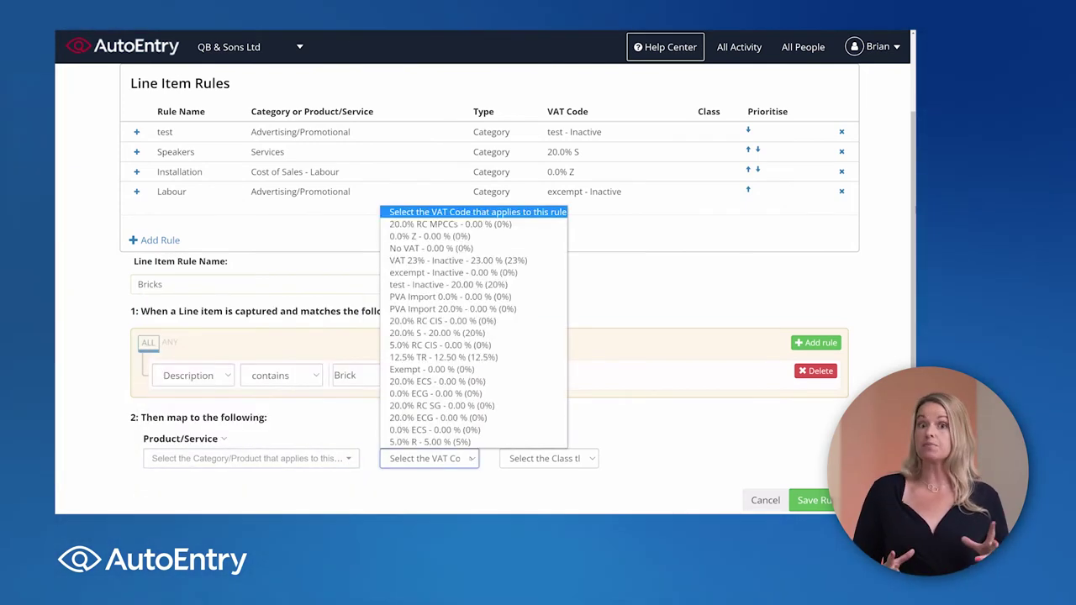
{"action": "left_click", "coordinate": [621, 443]}
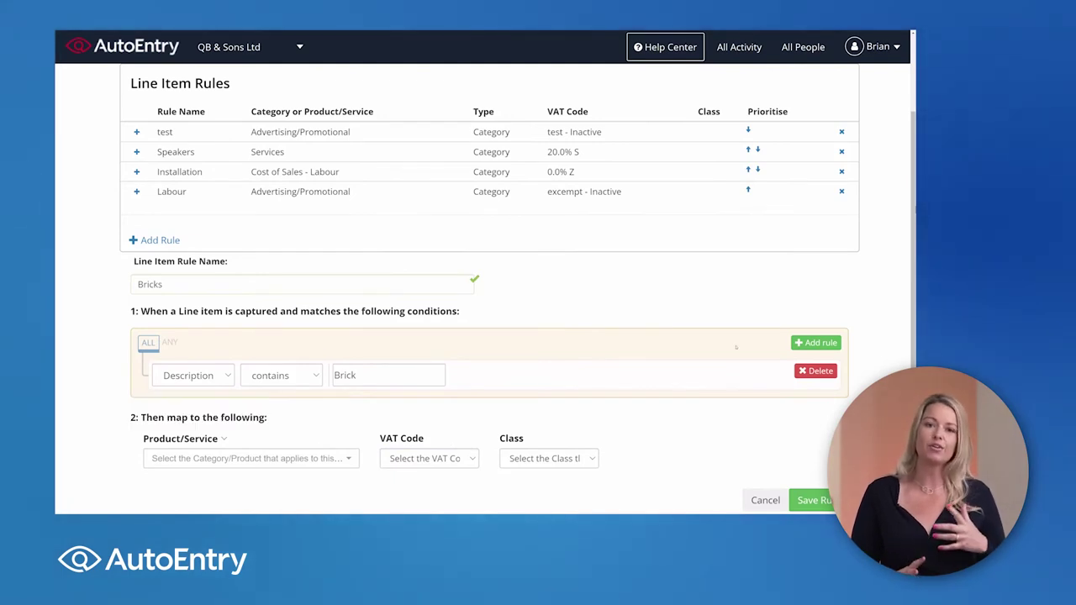
{"action": "left_click", "coordinate": [815, 342]}
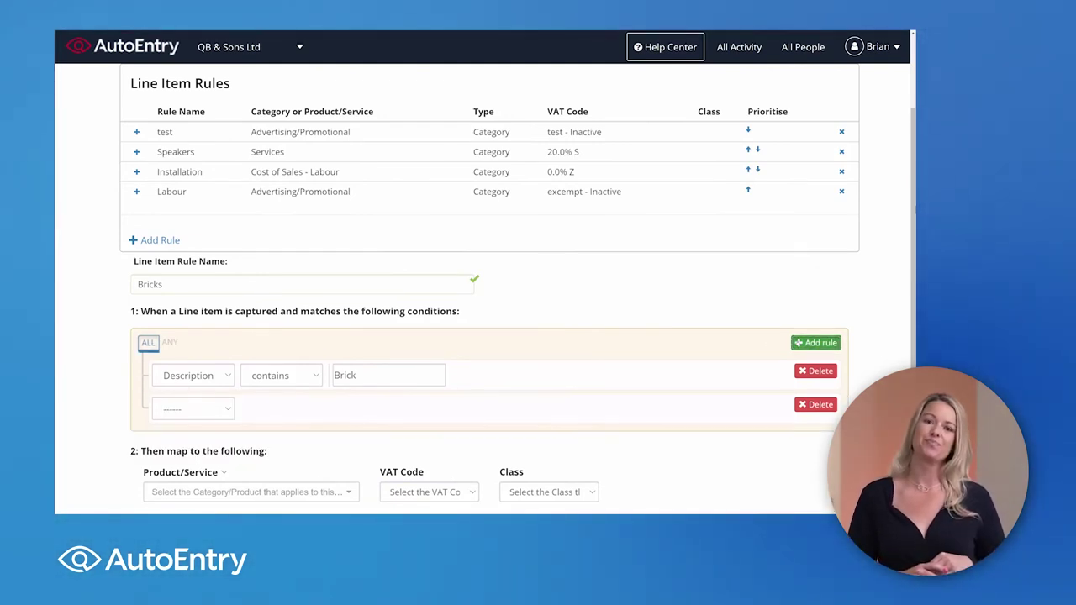
{"action": "left_click", "coordinate": [815, 342]}
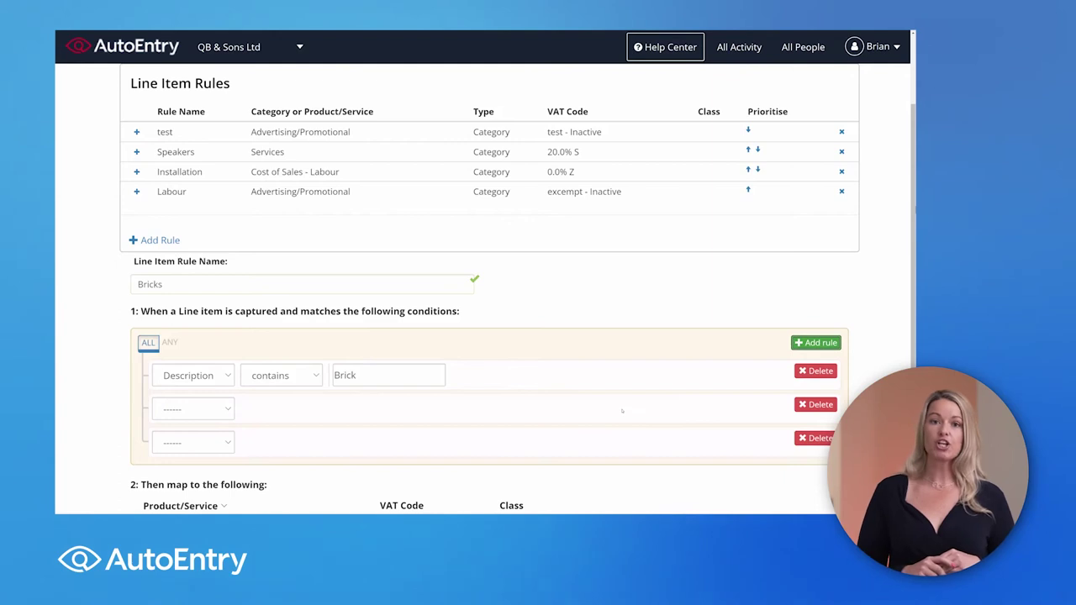
{"action": "scroll", "coordinate": [575, 444], "scroll_direction": "up", "scroll_amount": 2}
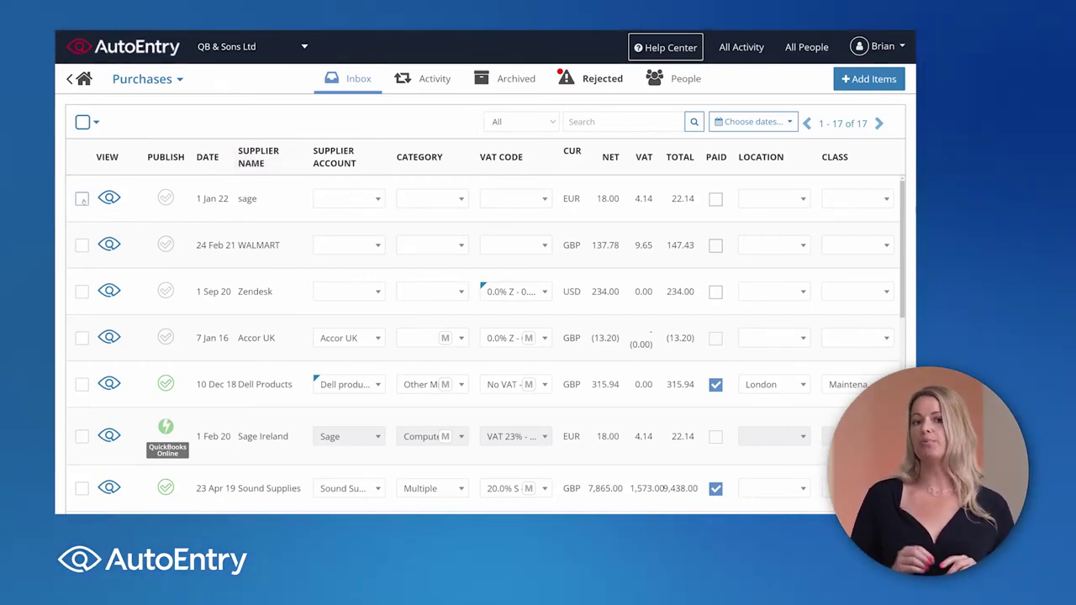
Step: Select all 17 inbox invoices, close the Actions menu unused, and switch to the Archived purchases
{"action": "left_click", "coordinate": [82, 198]}
{"action": "left_click", "coordinate": [82, 270]}
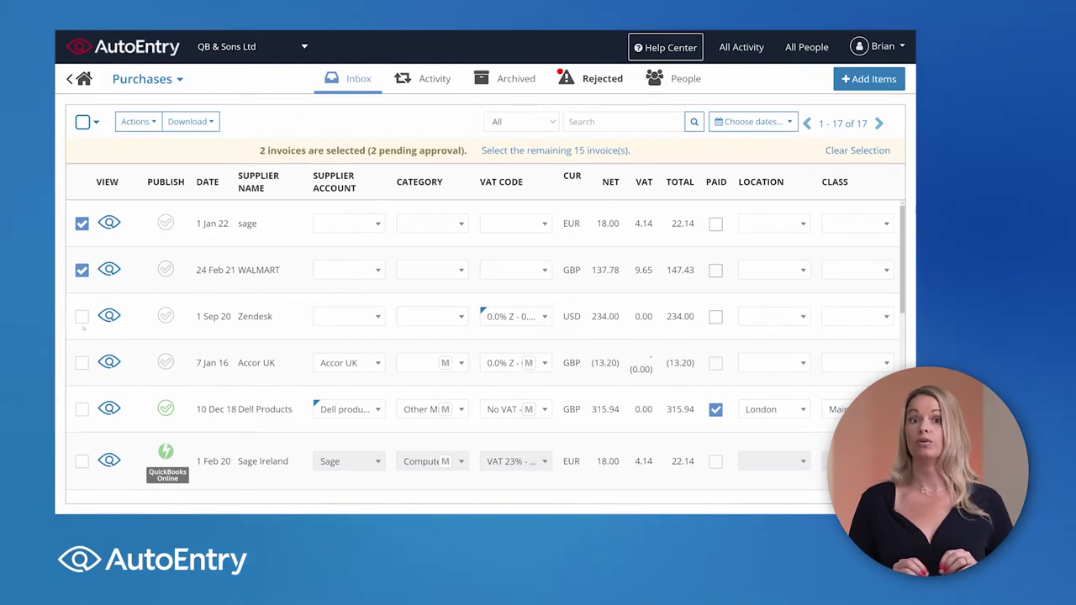
{"action": "left_click", "coordinate": [82, 316]}
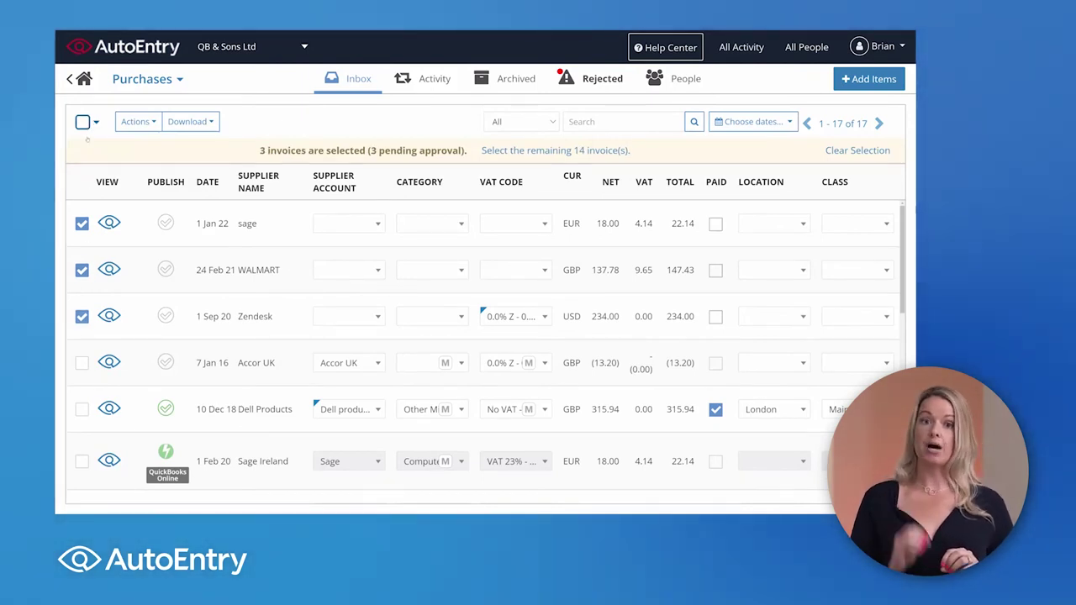
{"action": "left_click", "coordinate": [89, 122]}
{"action": "left_click", "coordinate": [86, 176]}
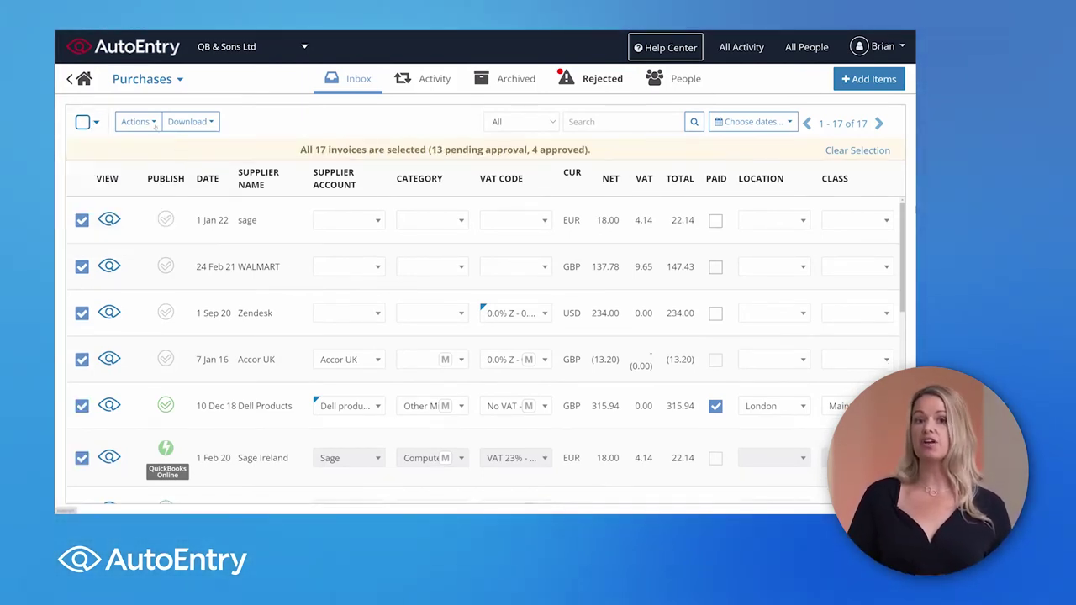
{"action": "left_click", "coordinate": [153, 123]}
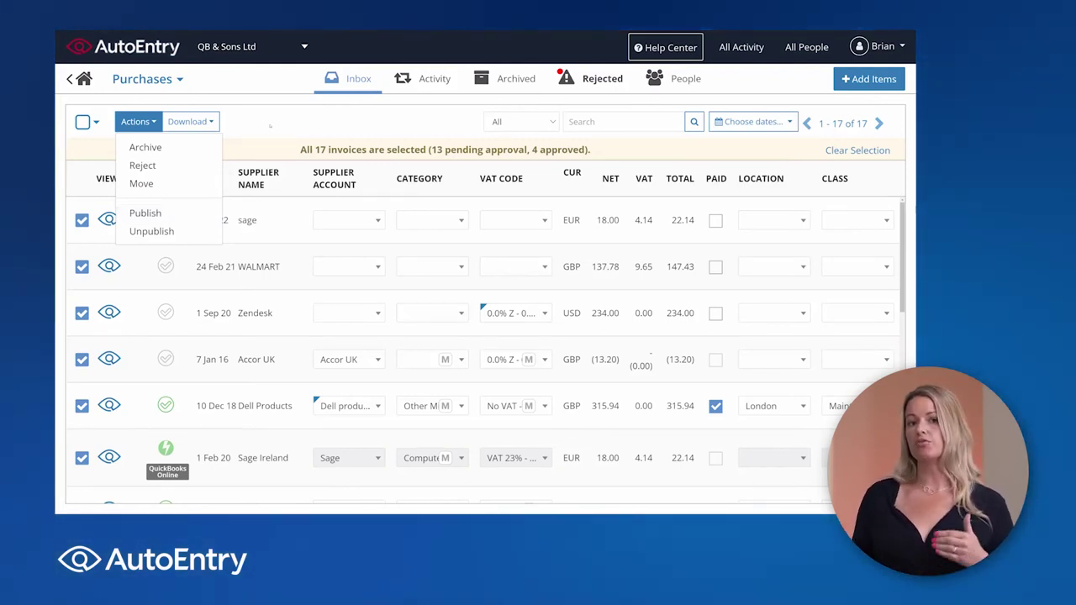
{"action": "left_click", "coordinate": [270, 125]}
{"action": "left_click", "coordinate": [508, 87]}
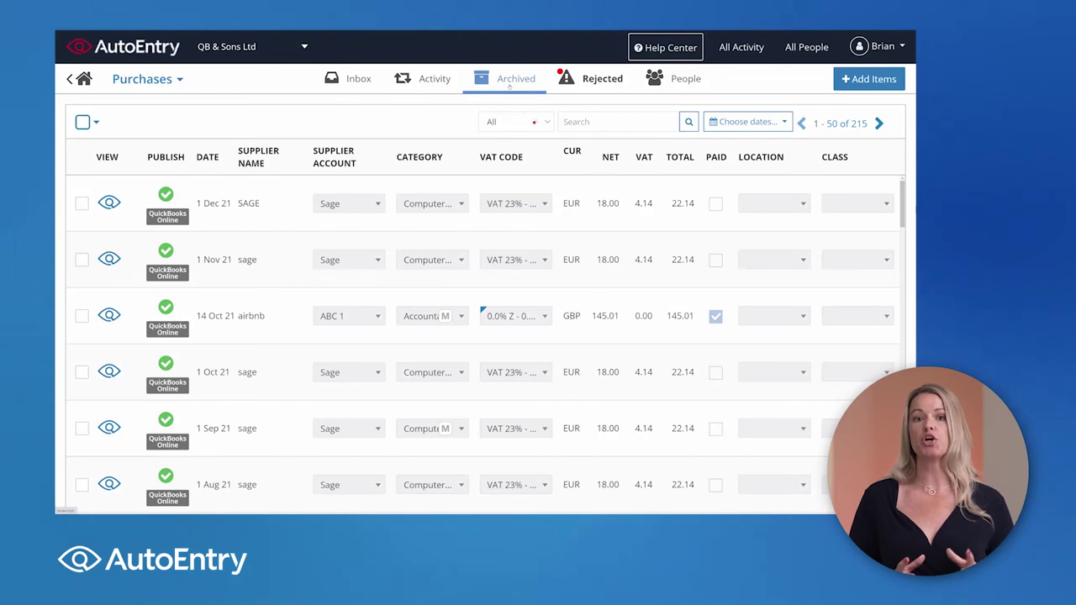
Step: Open the Rejected documents tab and highlight the 'duplicate invoice' rejection reason
{"action": "left_click", "coordinate": [535, 122]}
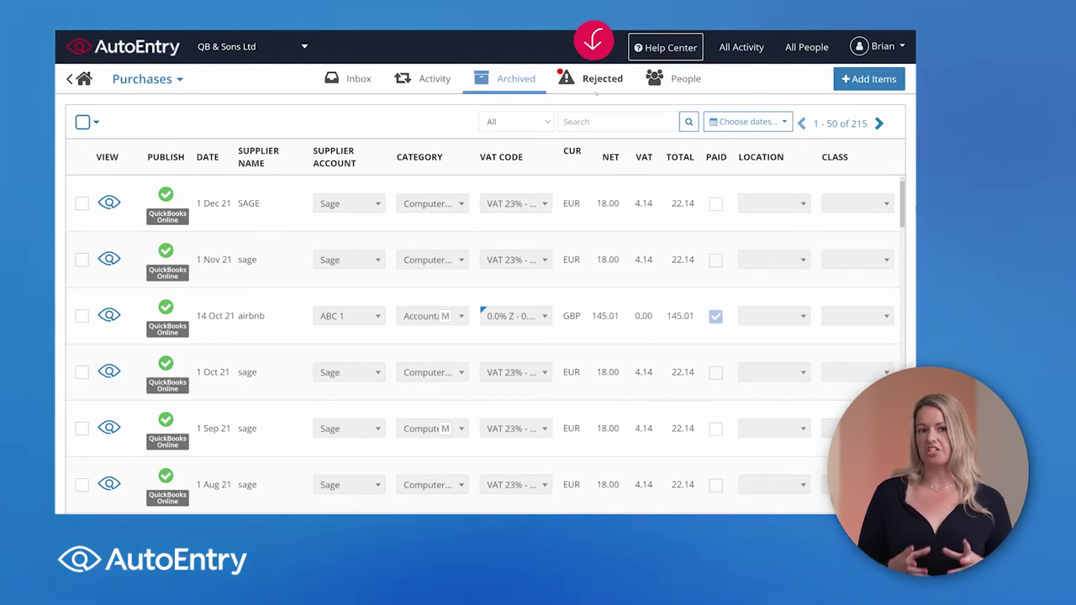
{"action": "left_click", "coordinate": [594, 78]}
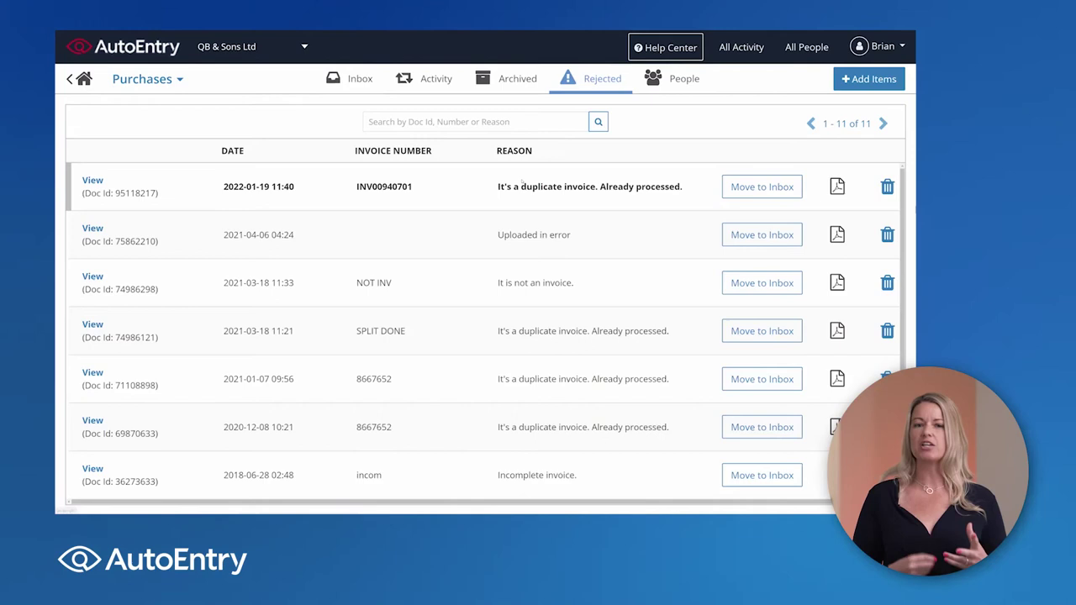
{"action": "left_click_drag", "start_coordinate": [519, 187], "coordinate": [597, 187]}
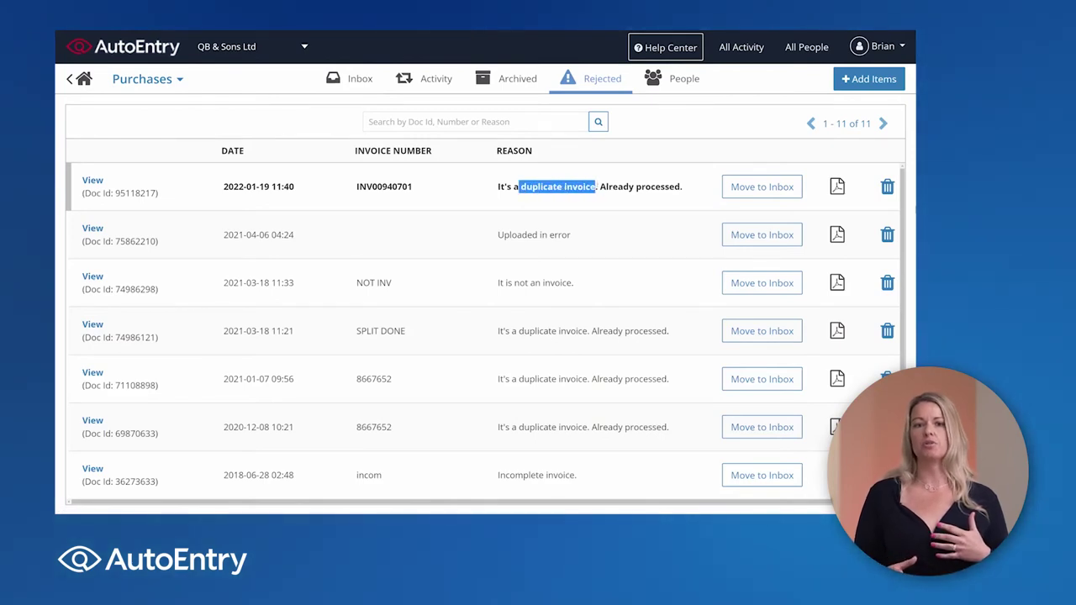
{"action": "left_click", "coordinate": [605, 202]}
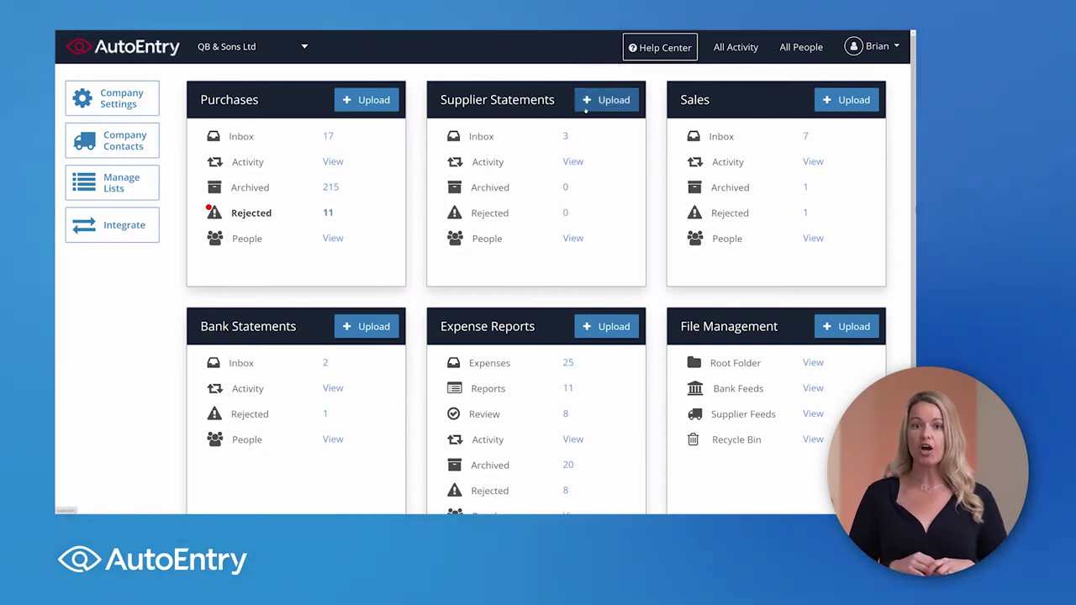
Step: Open the Supplier Statements inbox from the dashboard
{"action": "left_click", "coordinate": [520, 140]}
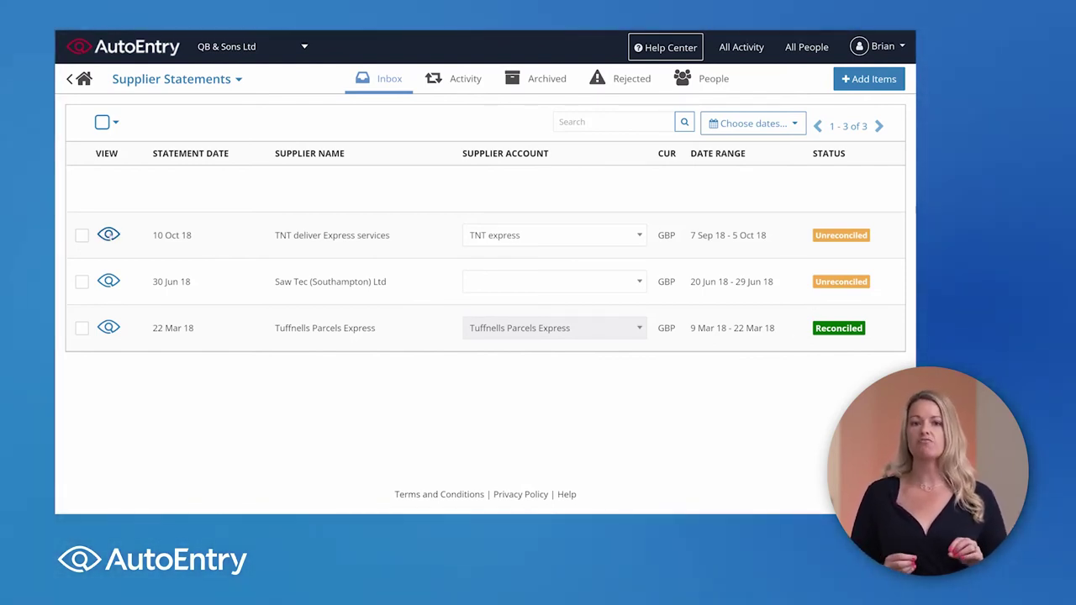
Step: Review TNT's reconciliation: three lines matched, one ignored, two unmatched, then return to the list
{"action": "left_click", "coordinate": [108, 235]}
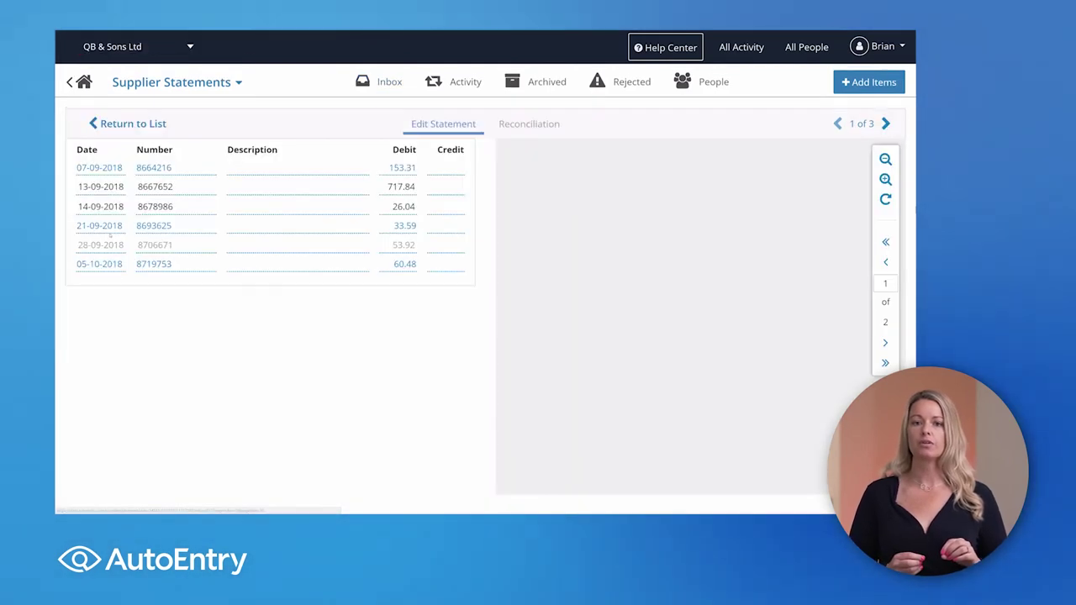
{"action": "left_click", "coordinate": [529, 124]}
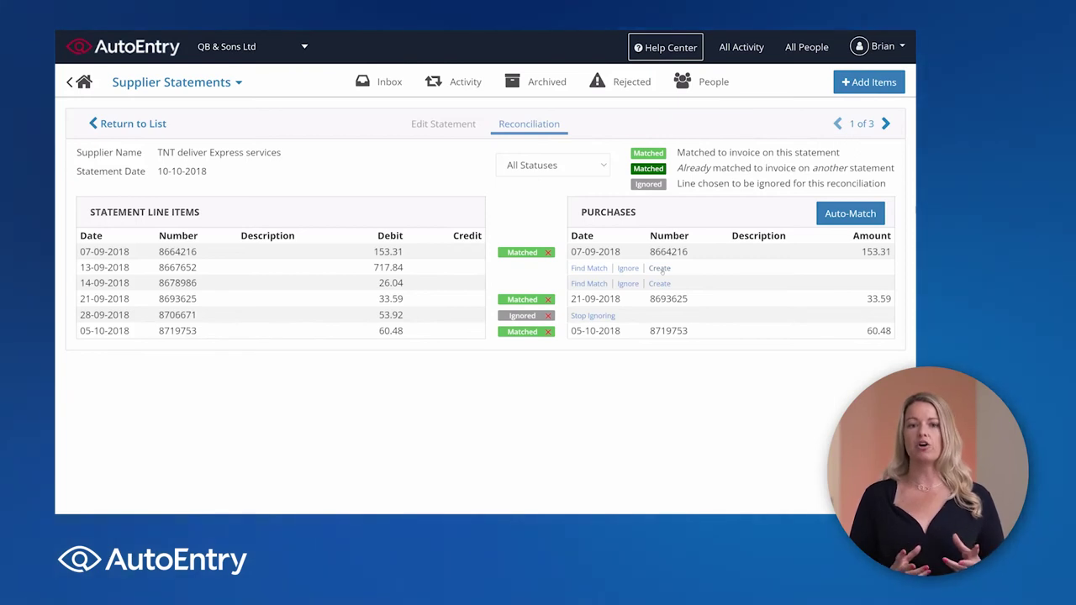
{"action": "left_click", "coordinate": [145, 124]}
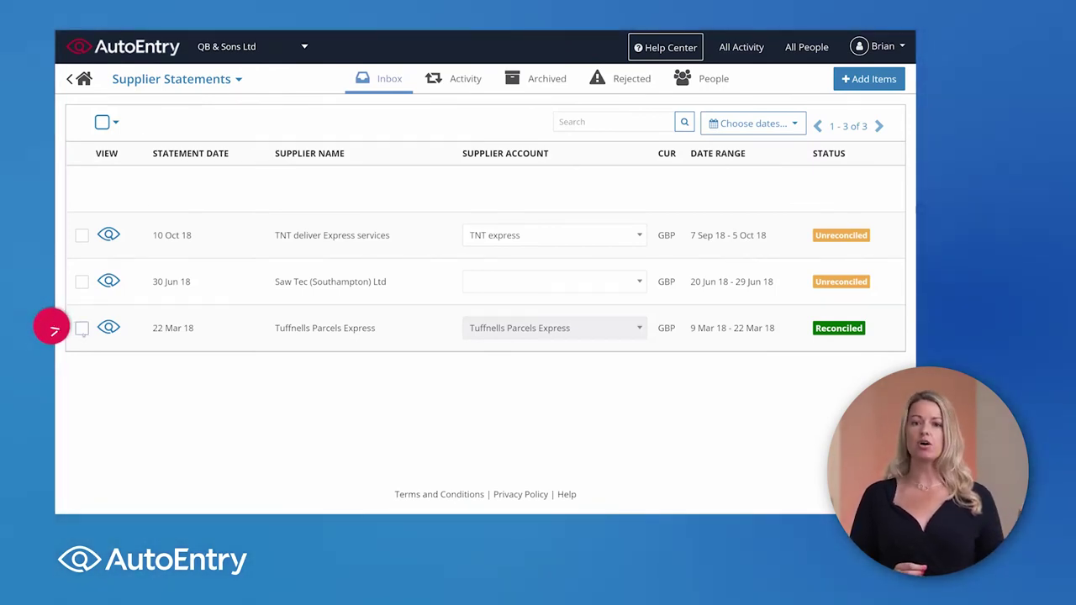
Step: Check the Tuffnells statement's actions, then open Expenses, keeping category Food / Meals, and open Reports
{"action": "left_click", "coordinate": [81, 328]}
{"action": "left_click", "coordinate": [152, 123]}
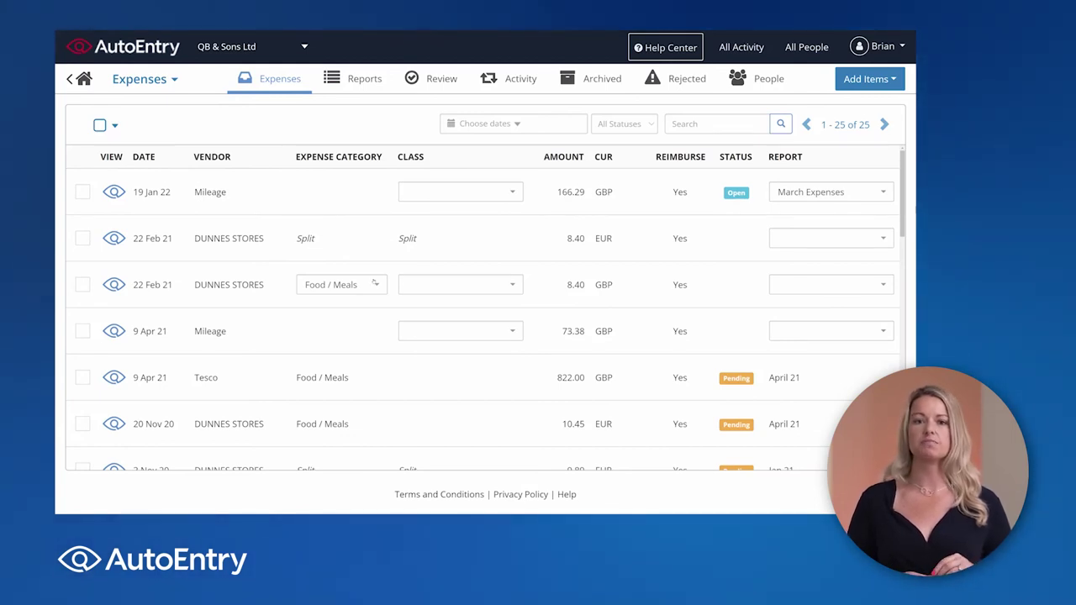
{"action": "left_click", "coordinate": [375, 284]}
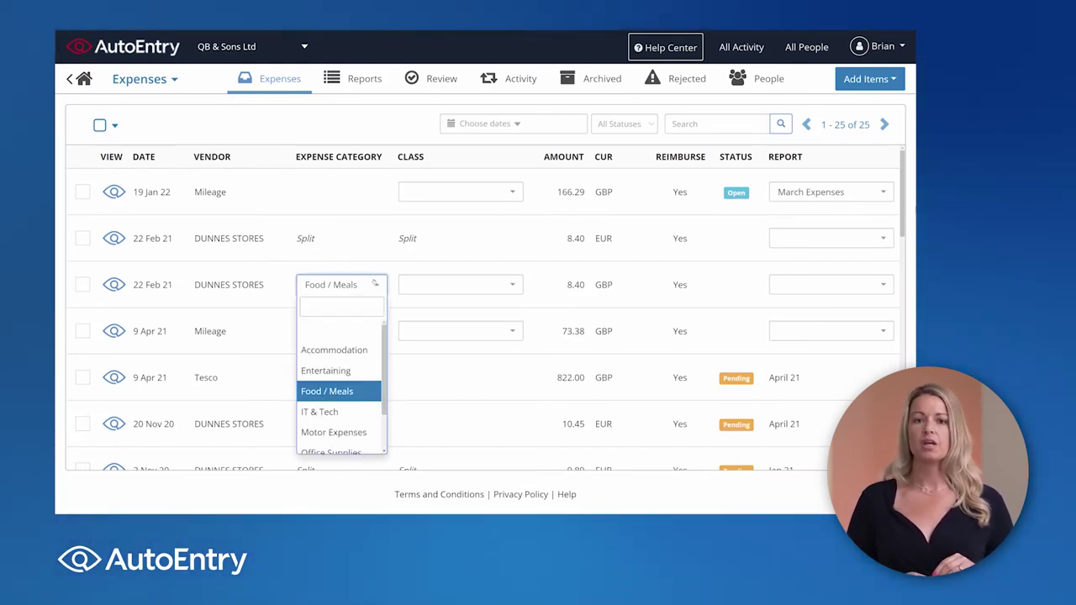
{"action": "left_click", "coordinate": [375, 284]}
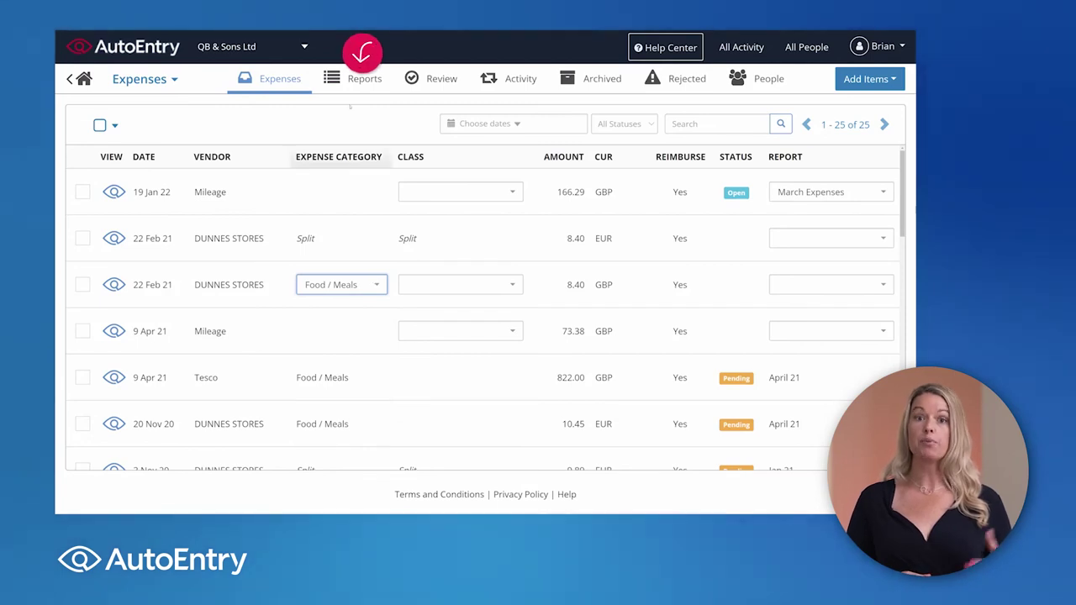
{"action": "left_click", "coordinate": [357, 80]}
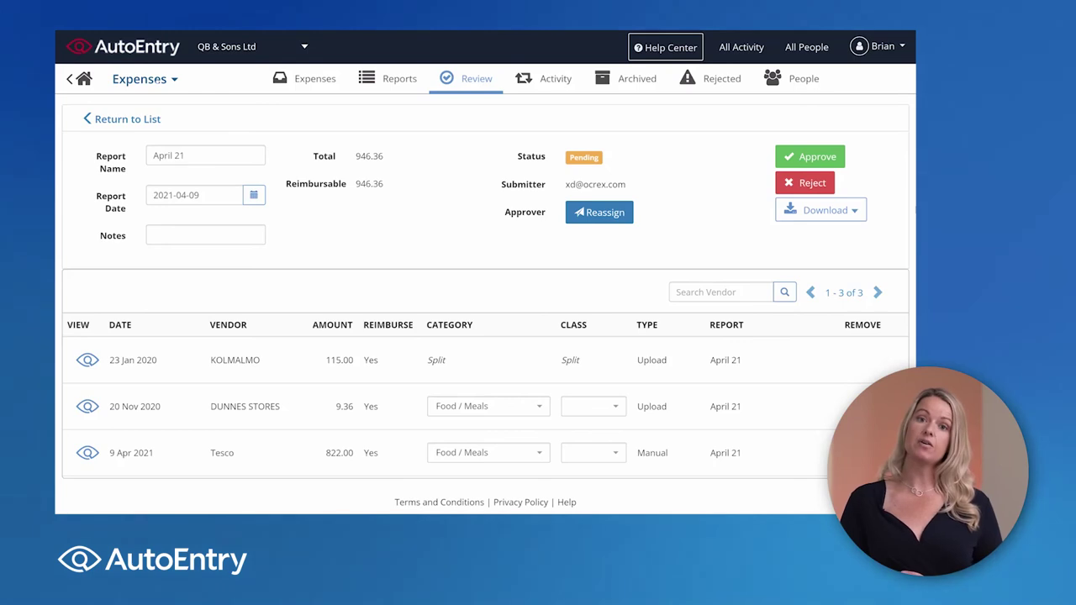
Step: Switch to the 17-invoice Purchases inbox and scroll through its supplier list
{"action": "left_click", "coordinate": [174, 80]}
{"action": "left_click", "coordinate": [164, 108]}
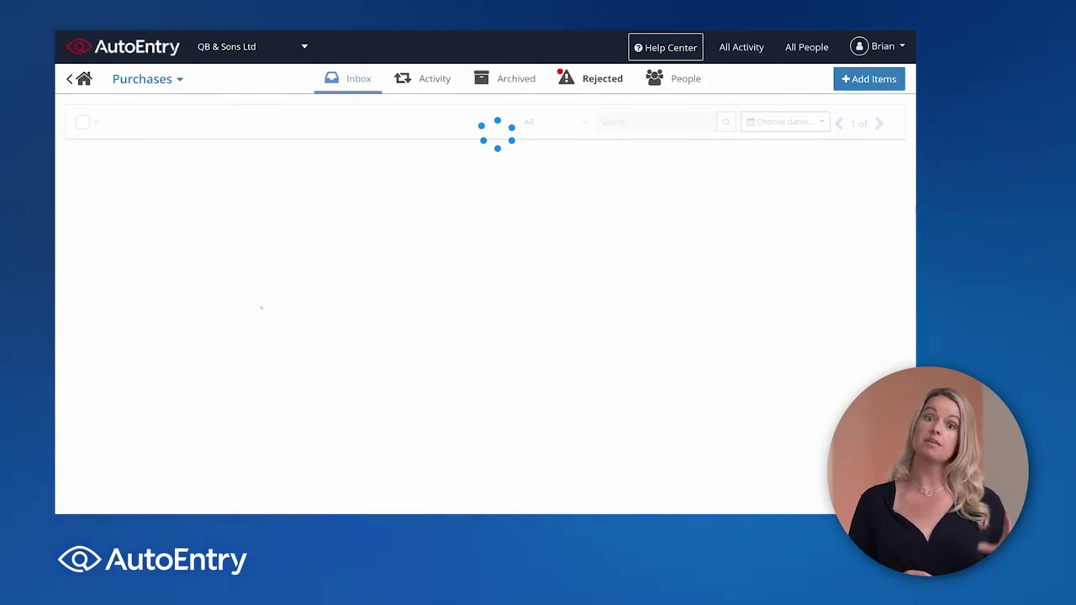
{"action": "scroll", "coordinate": [260, 332], "scroll_direction": "down", "scroll_amount": 3}
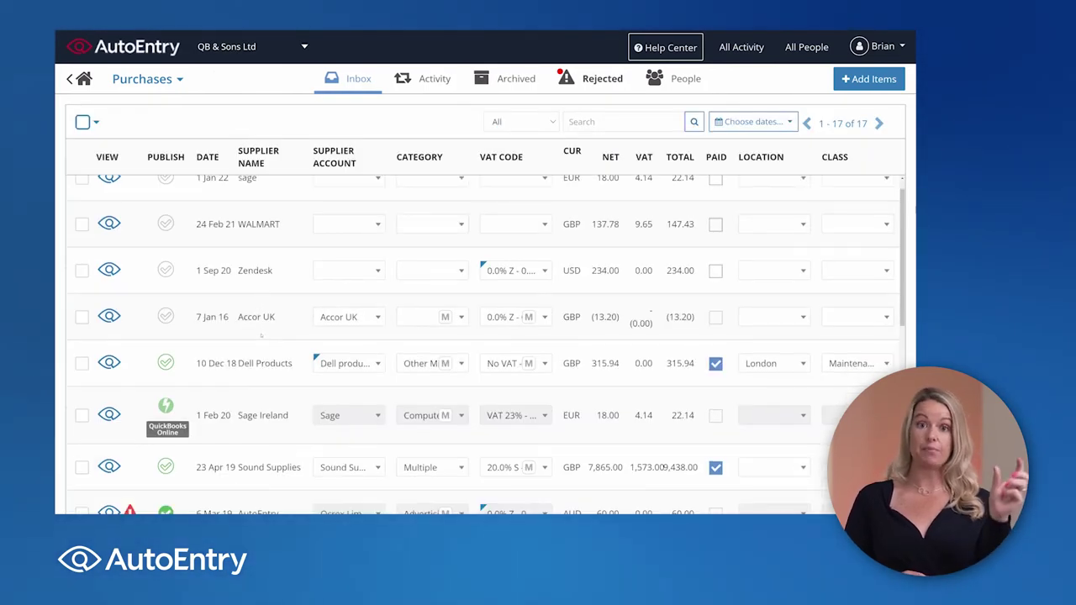
{"action": "scroll", "coordinate": [265, 336], "scroll_direction": "down", "scroll_amount": 3}
{"action": "left_click_drag", "start_coordinate": [238, 391], "coordinate": [272, 405]}
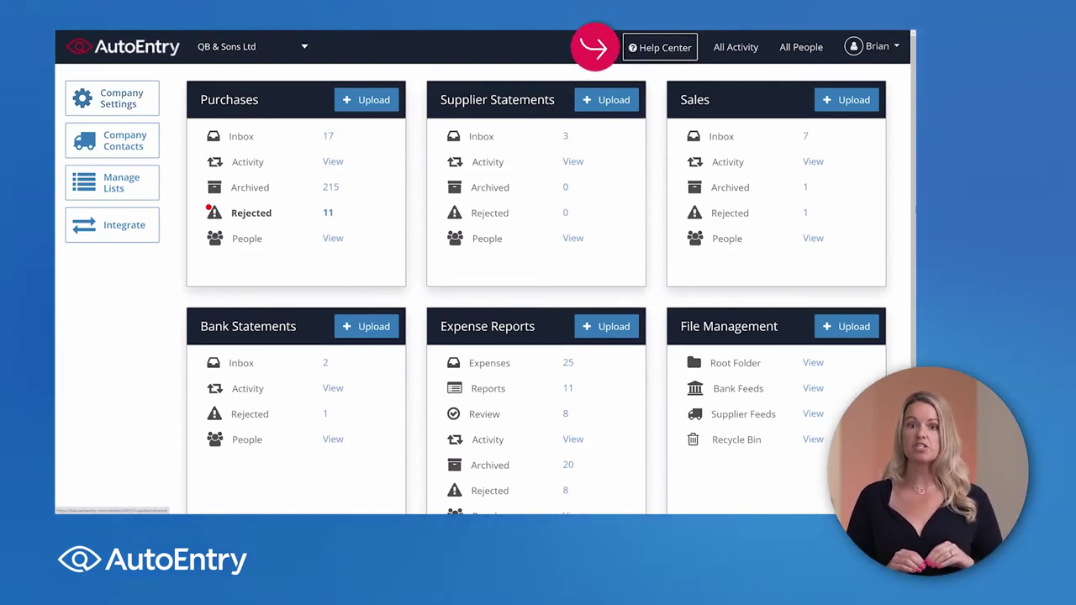
Step: Open the Help Center and start a new message to support
{"action": "left_click", "coordinate": [659, 47]}
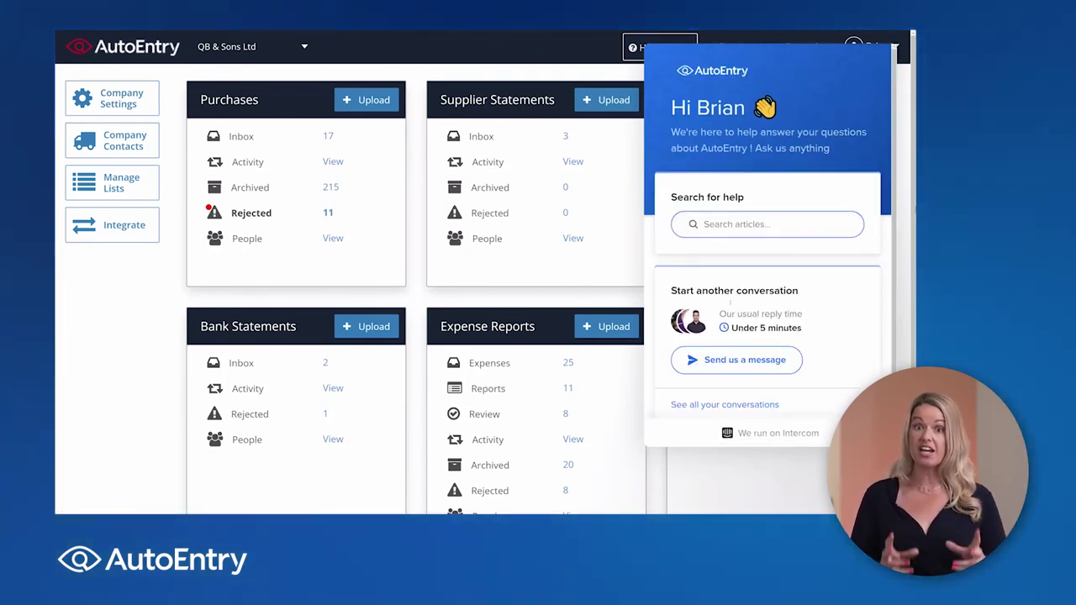
{"action": "left_click", "coordinate": [742, 361]}
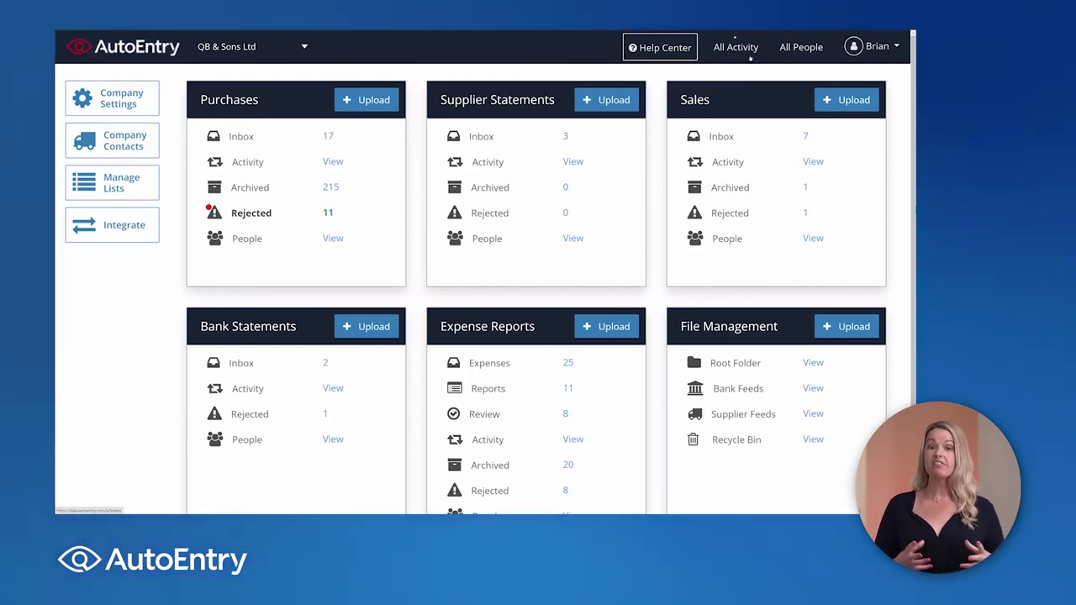
Step: Go to All People, view the Add People form, then edit the third user's access
{"action": "left_click", "coordinate": [801, 51]}
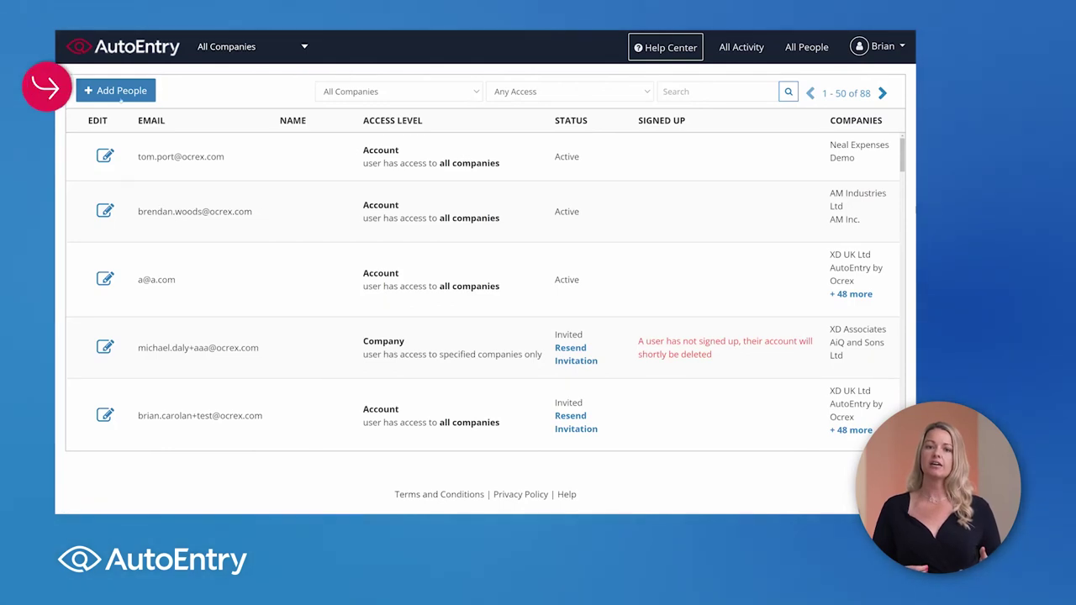
{"action": "left_click", "coordinate": [118, 94]}
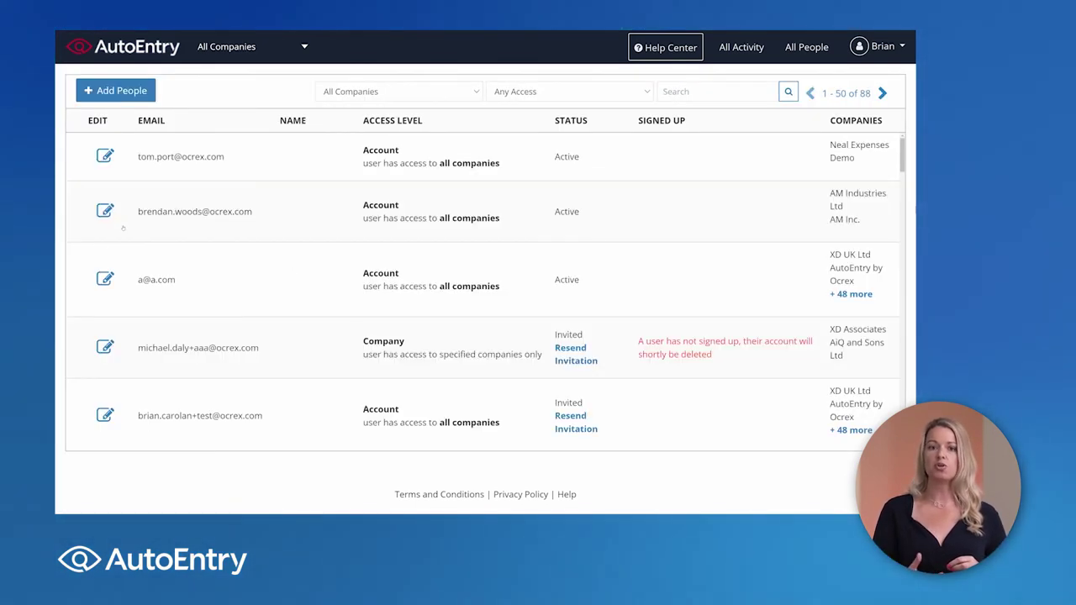
{"action": "left_click", "coordinate": [105, 279]}
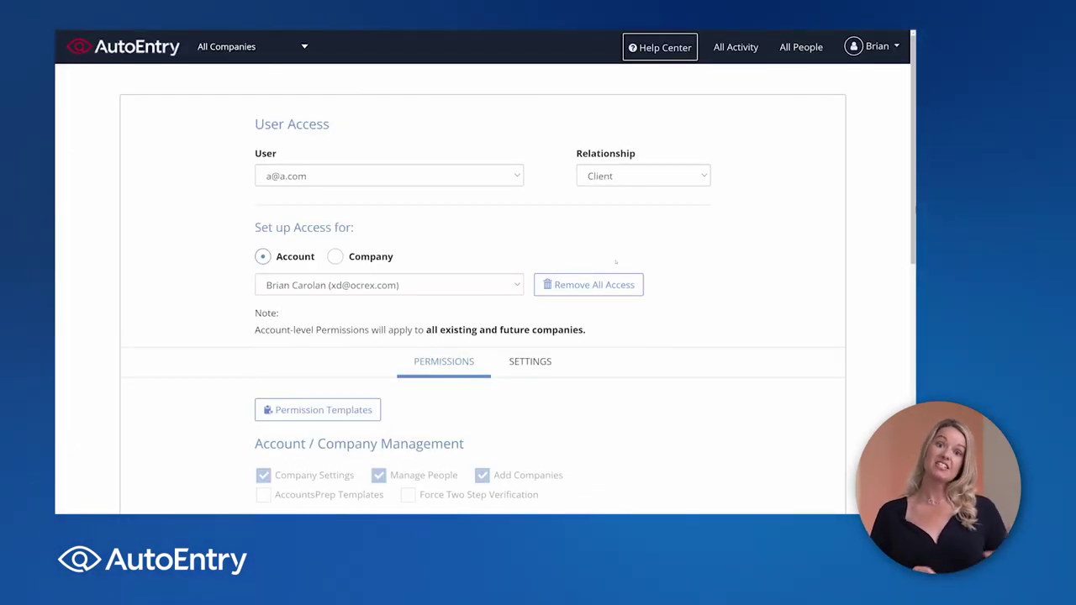
Step: Keep the relationship as Client and untick Sales Upload, leaving Sales View / Edit ticked
{"action": "left_click", "coordinate": [677, 179]}
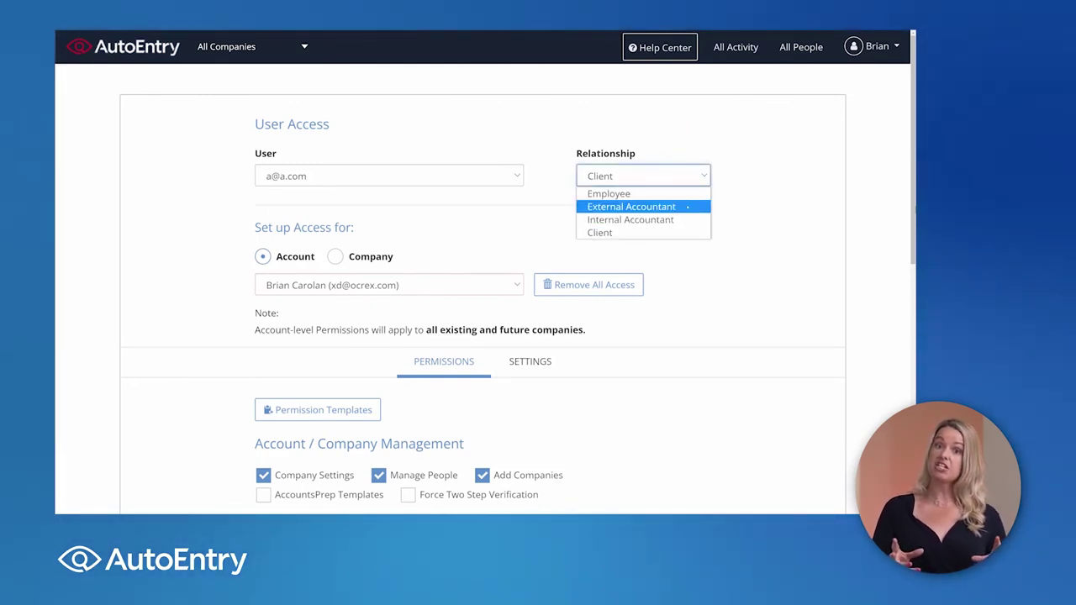
{"action": "left_click", "coordinate": [699, 261]}
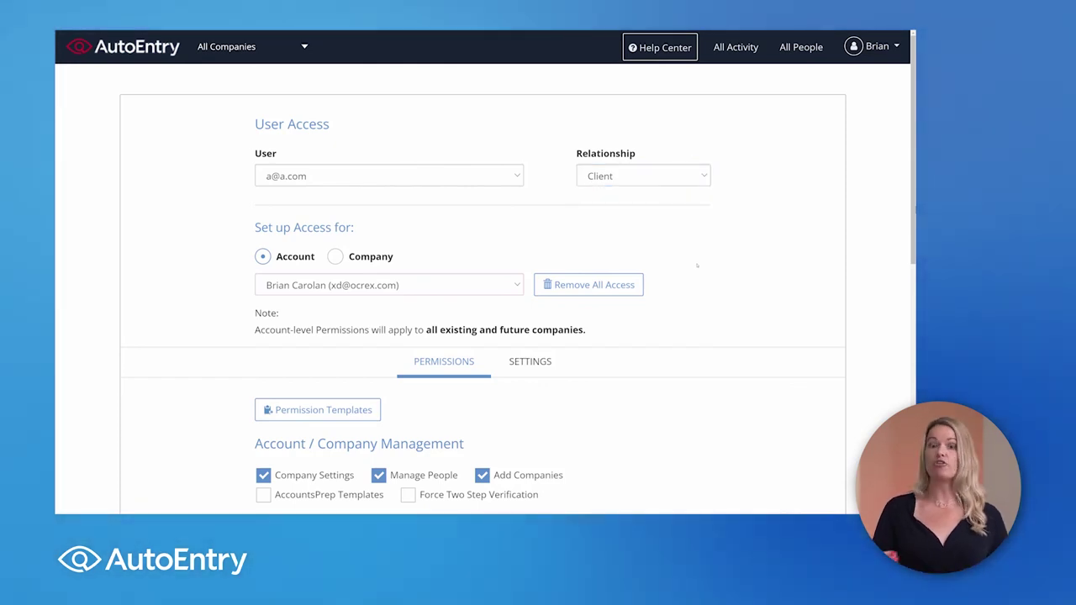
{"action": "scroll", "coordinate": [697, 266], "scroll_direction": "down", "scroll_amount": 3}
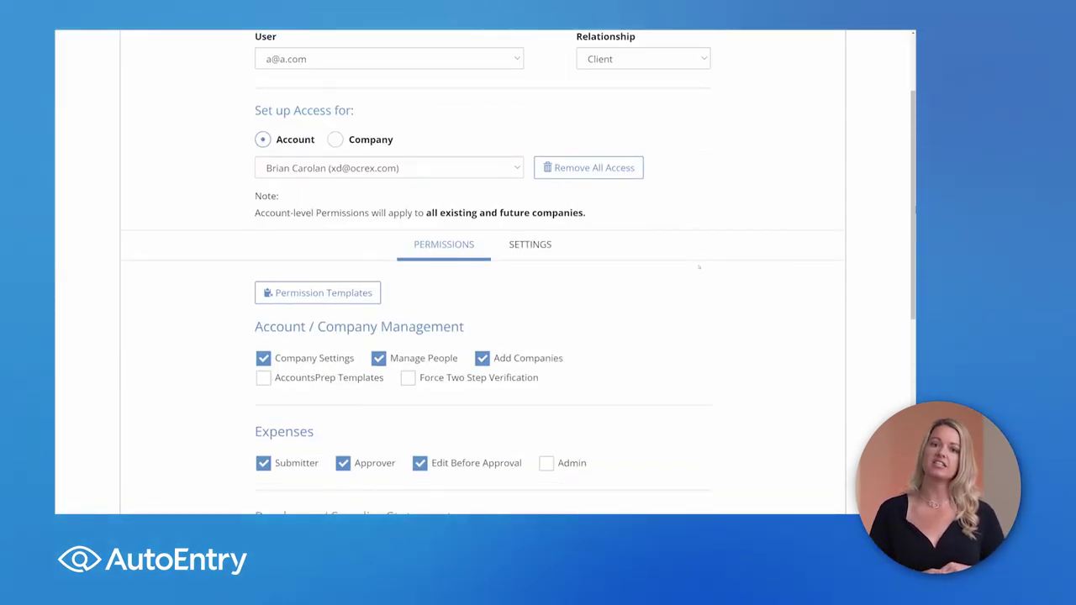
{"action": "scroll", "coordinate": [699, 266], "scroll_direction": "down", "scroll_amount": 8}
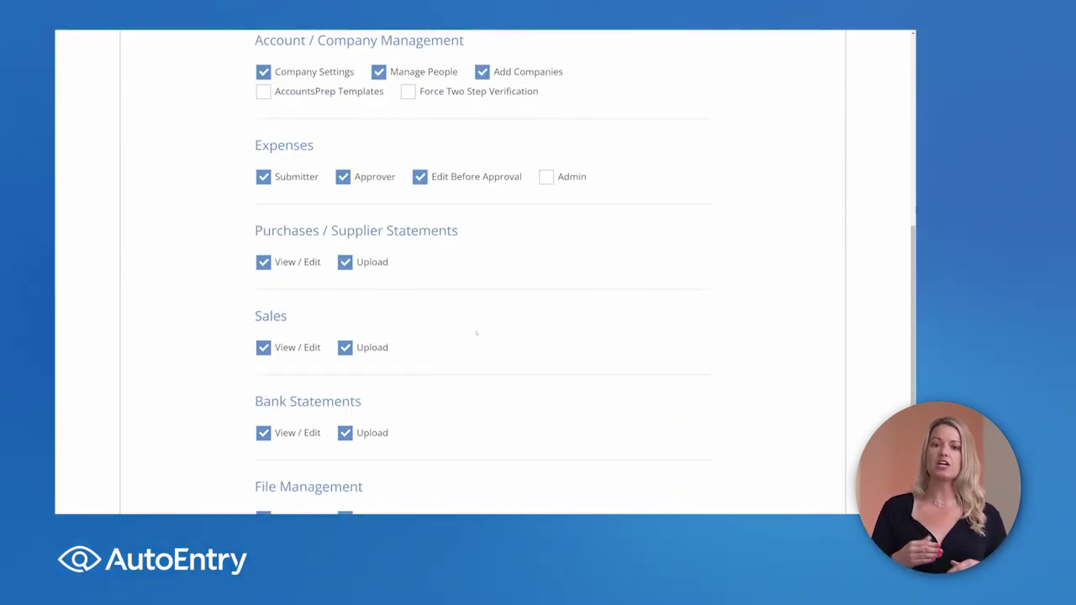
{"action": "left_click", "coordinate": [345, 347]}
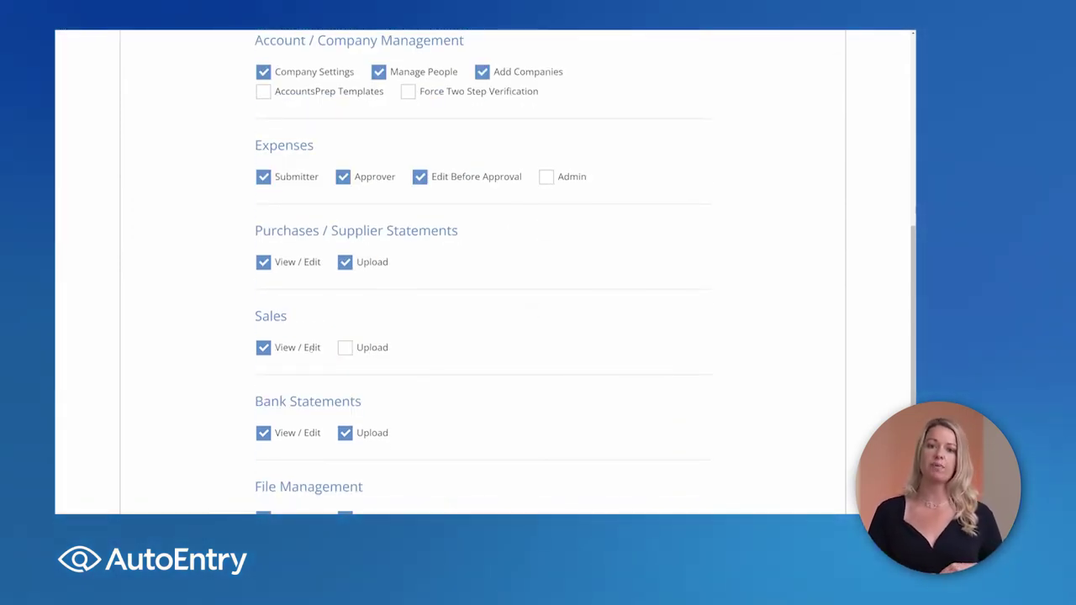
{"action": "left_click", "coordinate": [311, 347]}
{"action": "left_click", "coordinate": [315, 347]}
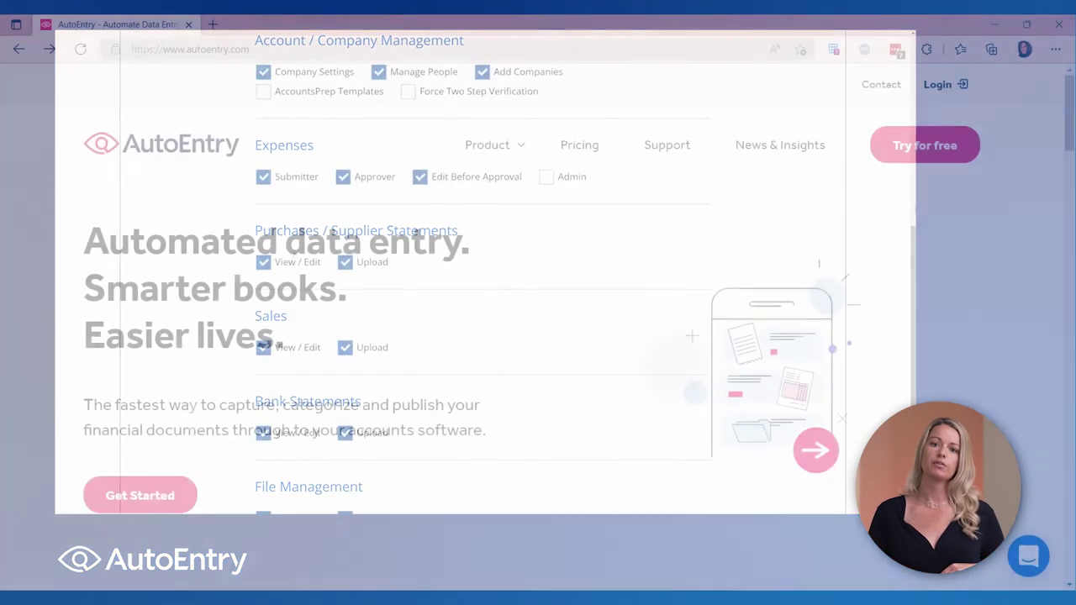